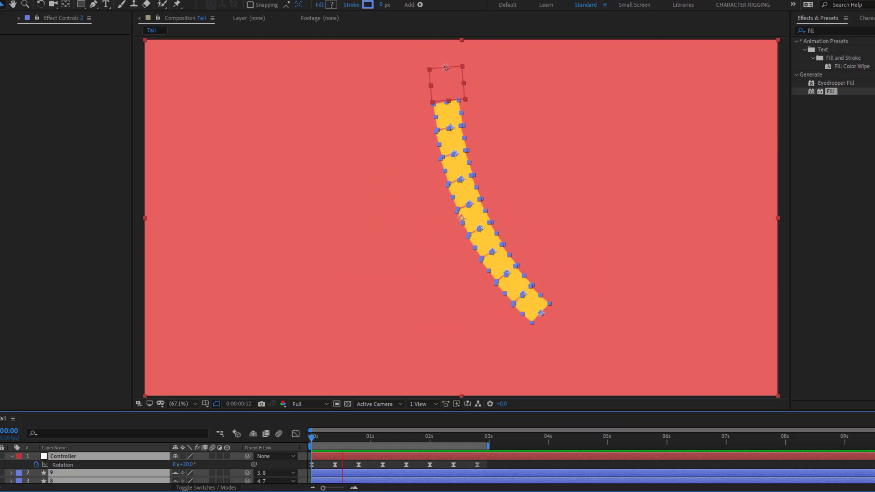
{"action": "key", "text": "space"}
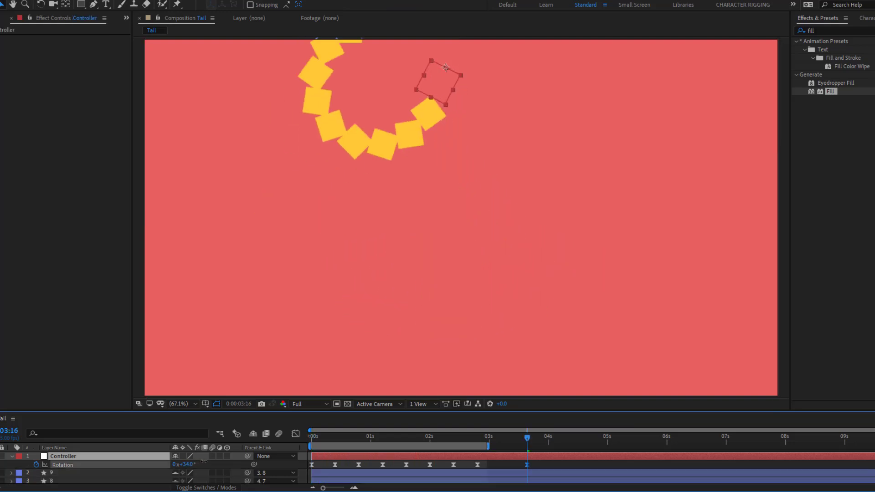
- Preview the swinging tail animation and scrub the Controller rotation to 24°
{"action": "mouse_move", "coordinate": [185, 464]}
{"action": "left_mouse_down"}
{"action": "mouse_move", "coordinate": [197, 468]}
{"action": "mouse_move", "coordinate": [185, 466]}
{"action": "left_mouse_up"}
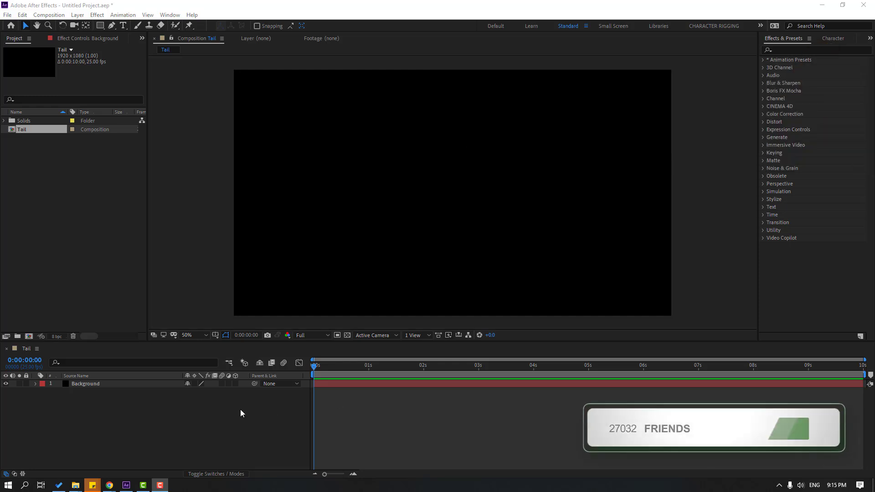
- Lock the Background layer and bring up the shape drawing options
{"action": "left_click", "coordinate": [67, 444]}
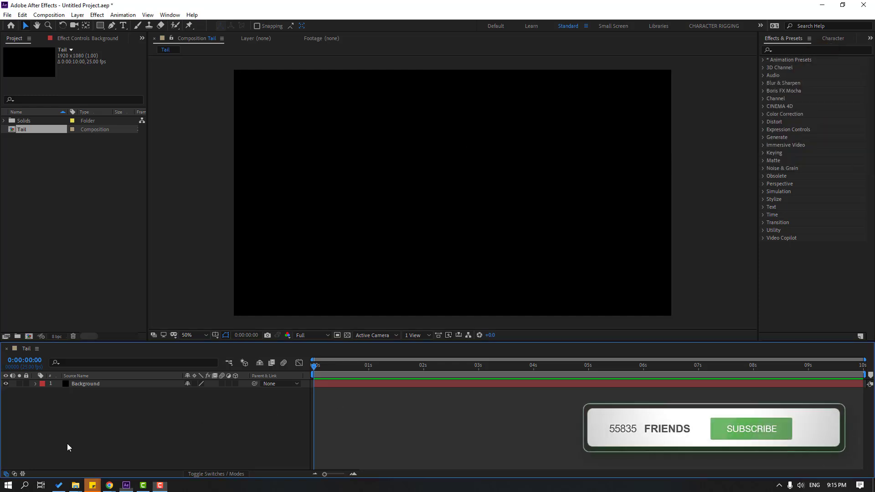
{"action": "left_click", "coordinate": [26, 384]}
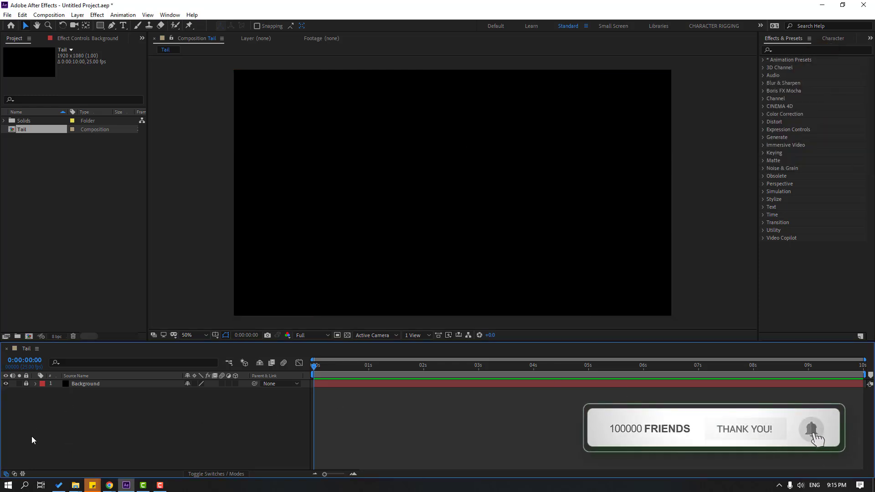
{"action": "left_click", "coordinate": [101, 26]}
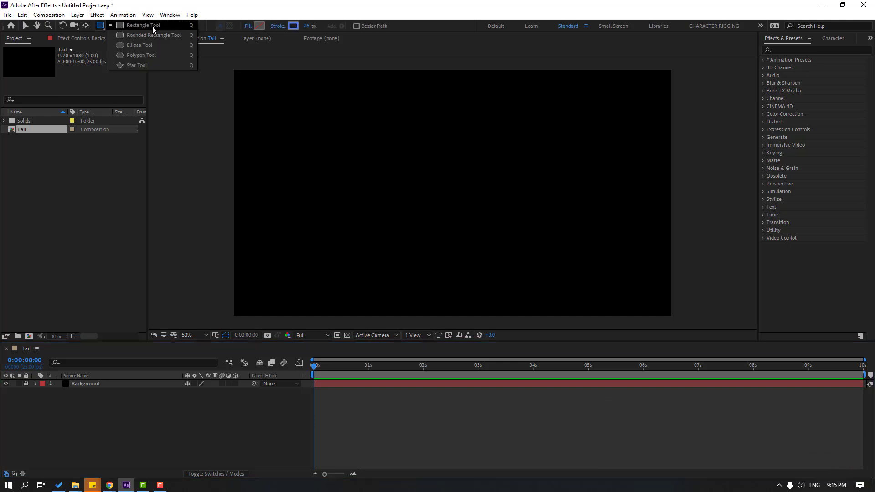
- Draw a small square with the Rectangle tool and set its stroke width to 0 px
{"action": "left_click", "coordinate": [154, 26]}
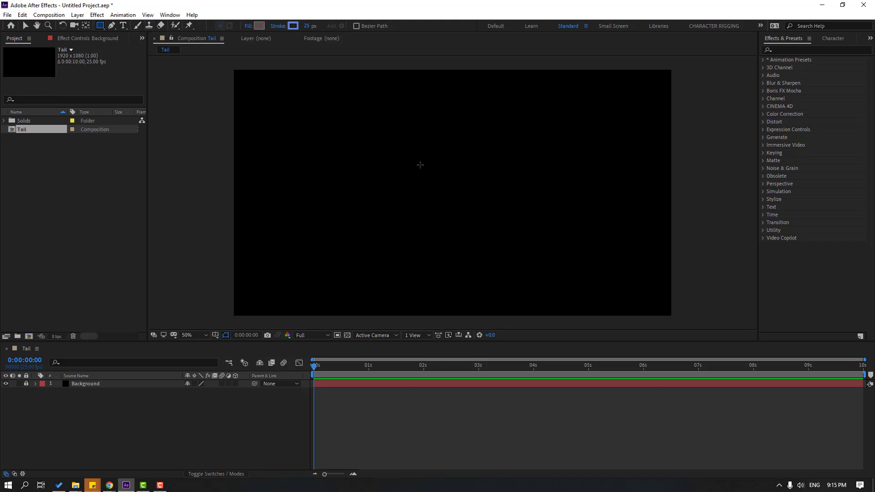
{"action": "left_click_drag", "start_coordinate": [410, 139], "coordinate": [429, 157]}
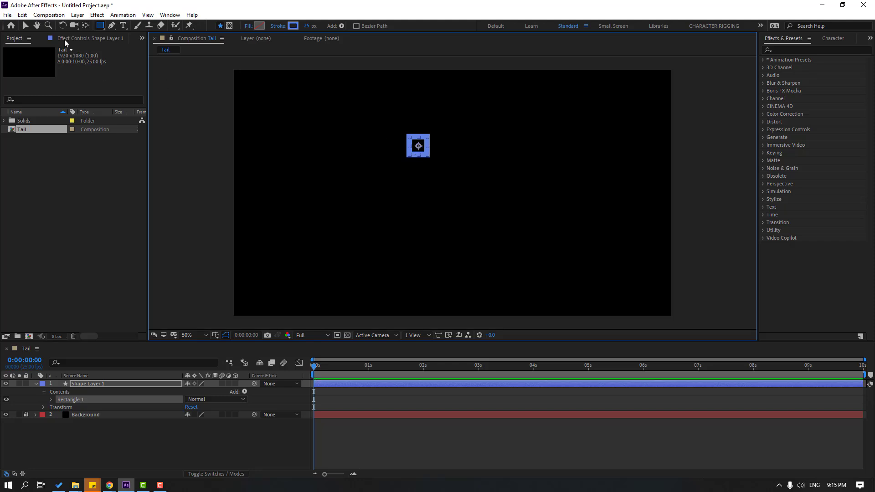
{"action": "left_click", "coordinate": [26, 26]}
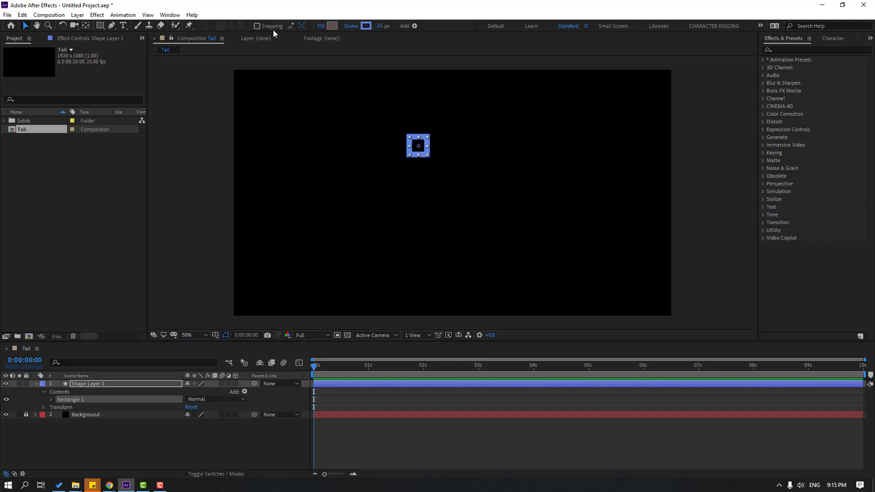
{"action": "left_click", "coordinate": [382, 27]}
{"action": "type", "text": "0"}
{"action": "key", "text": "Return"}
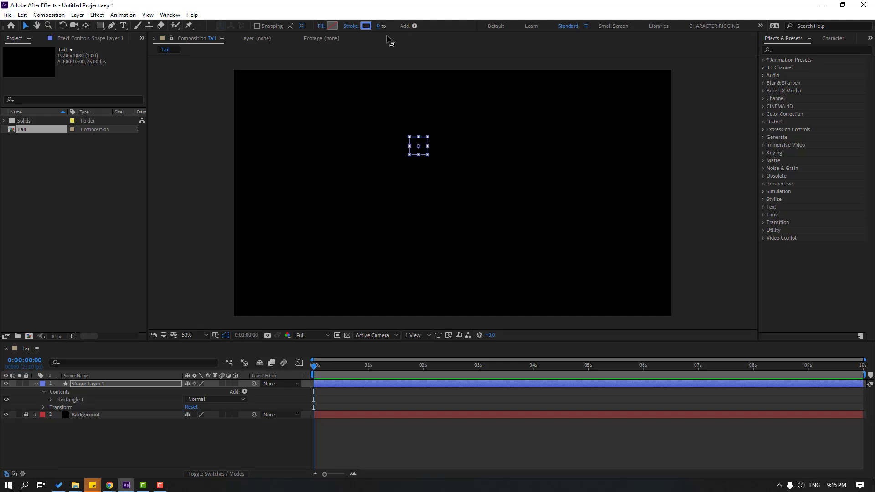
- Give the square a bright yellow FFE032 fill
{"action": "left_click", "coordinate": [331, 27]}
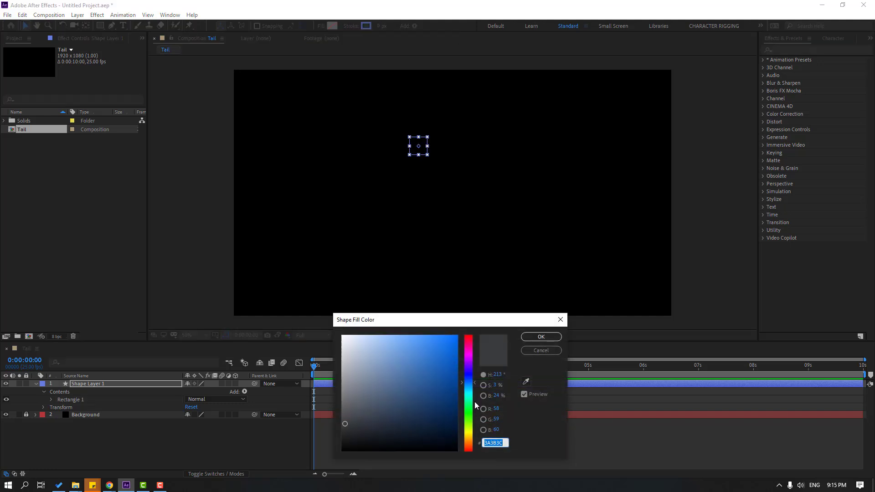
{"action": "left_click", "coordinate": [469, 438]}
{"action": "left_click", "coordinate": [450, 344]}
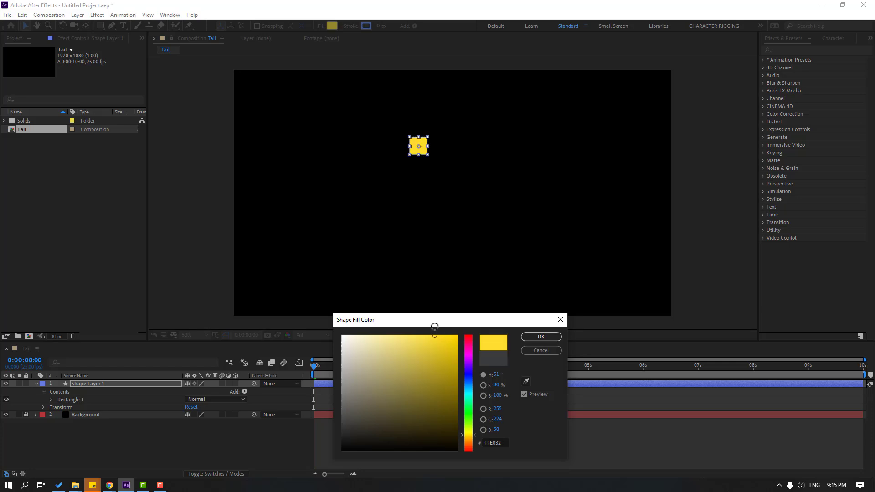
{"action": "left_click", "coordinate": [541, 337]}
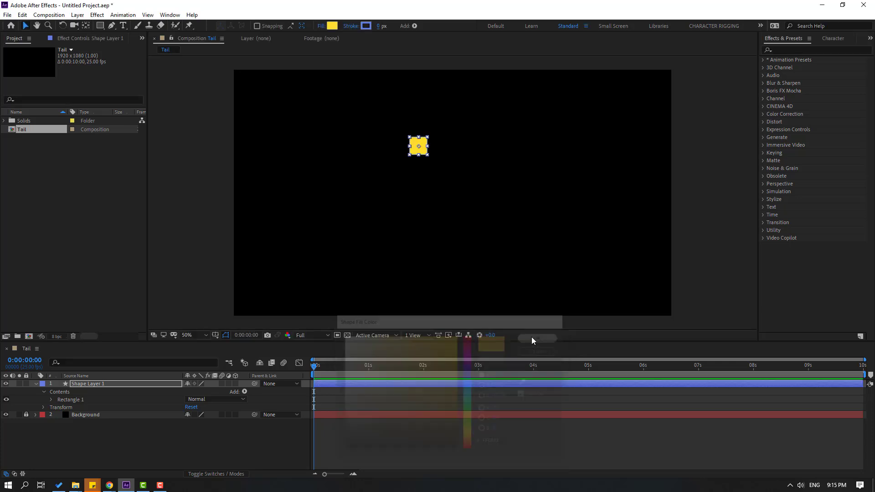
{"action": "left_click", "coordinate": [36, 384]}
- Move the square's anchor point to its bottom centre and test the pivot with a rotation
{"action": "scroll", "coordinate": [446, 212], "scroll_direction": "up", "scroll_amount": 2}
{"action": "scroll", "coordinate": [445, 212], "scroll_direction": "up", "scroll_amount": 4}
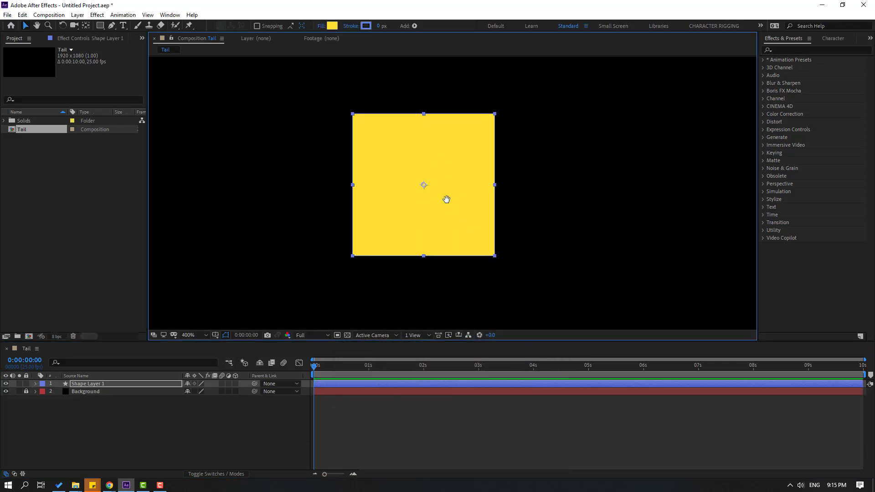
{"action": "left_click", "coordinate": [86, 26]}
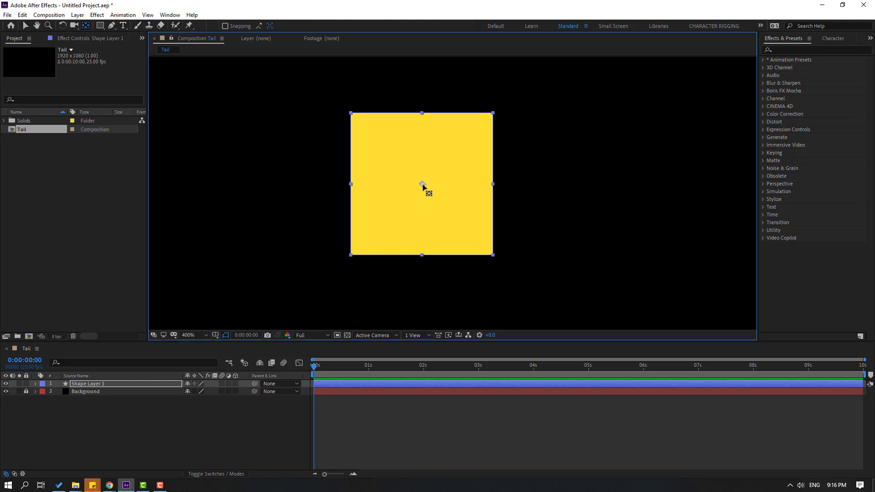
{"action": "left_click_drag", "start_coordinate": [422, 186], "coordinate": [423, 256]}
{"action": "left_click", "coordinate": [25, 28]}
{"action": "left_click", "coordinate": [79, 385]}
{"action": "key", "text": "r"}
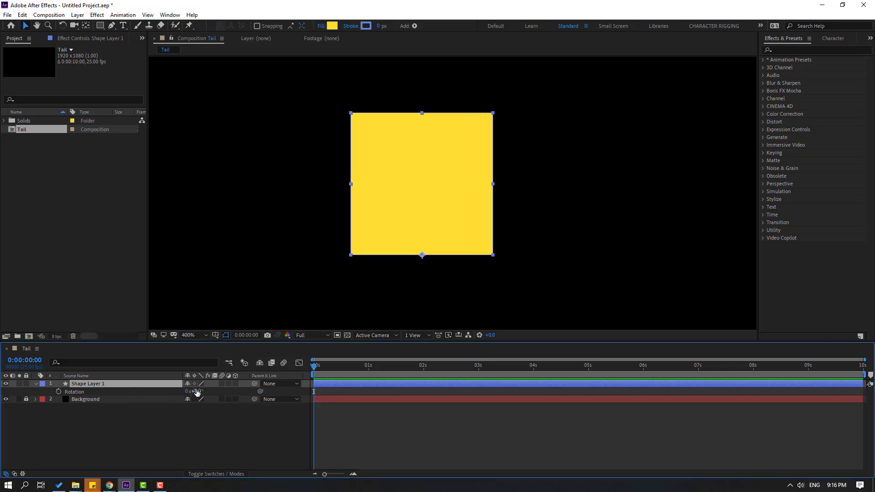
{"action": "left_click_drag", "start_coordinate": [195, 391], "coordinate": [97, 400]}
{"action": "key", "text": "ctrl+z"}
{"action": "left_click", "coordinate": [36, 383]}
- Rename the shape layer to '1'
{"action": "key", "text": "Return"}
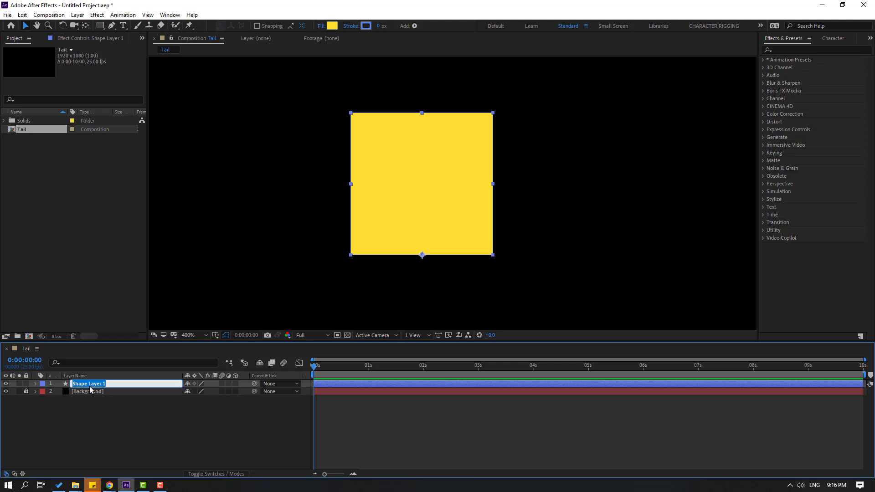
{"action": "type", "text": "1"}
{"action": "key", "text": "Return"}
{"action": "scroll", "coordinate": [440, 188], "scroll_direction": "down", "scroll_amount": 3}
{"action": "scroll", "coordinate": [452, 199], "scroll_direction": "down", "scroll_amount": 2}
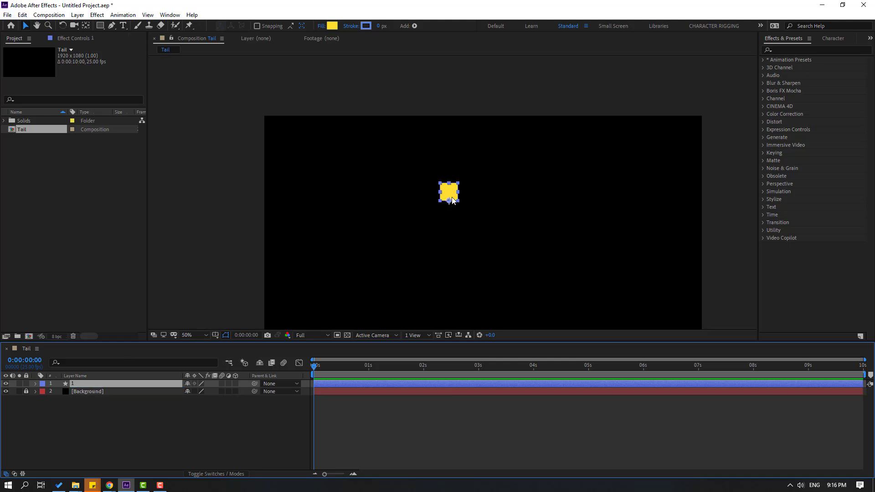
- Duplicate square 1 and nudge the copy directly below it
{"action": "left_click_drag", "start_coordinate": [453, 201], "coordinate": [475, 171]}
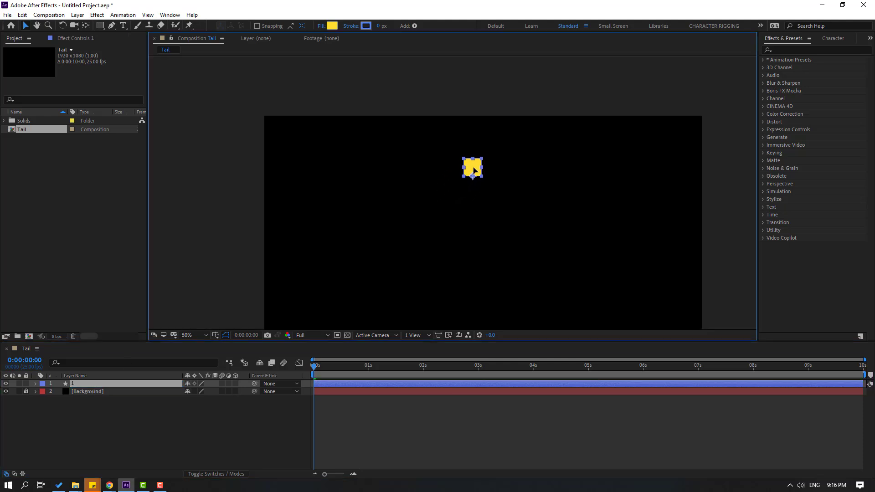
{"action": "scroll", "coordinate": [469, 186], "scroll_direction": "up", "scroll_amount": 6}
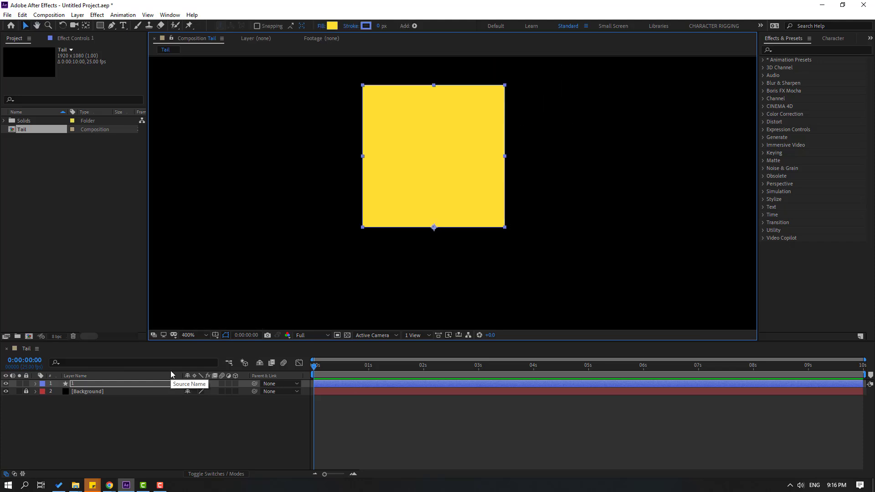
{"action": "key", "text": "ctrl+d"}
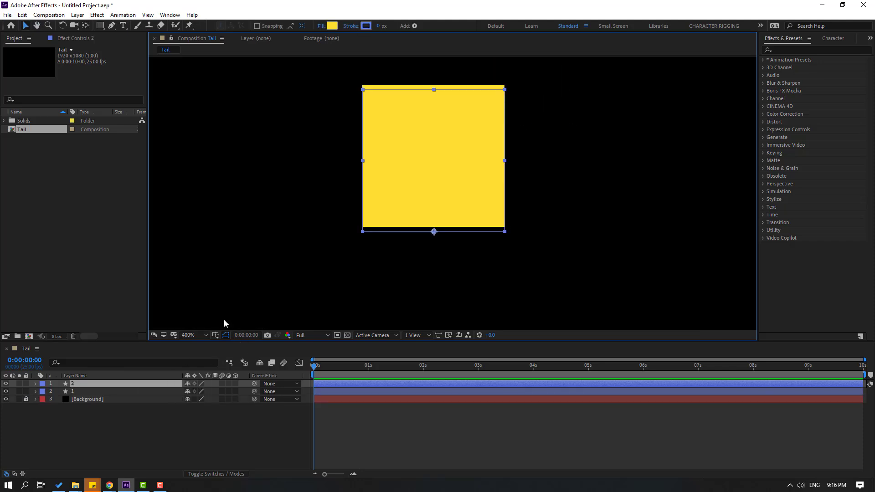
{"action": "key", "text": "shift+Down"}
{"action": "key", "text": "shift+Down"}
{"action": "key", "text": "shift+Down"}
{"action": "key", "text": "shift+Down"}
{"action": "key", "text": "shift+Down"}
{"action": "key", "text": "shift+Down"}
{"action": "key", "text": "shift+Down"}
{"action": "key", "text": "shift+Down"}
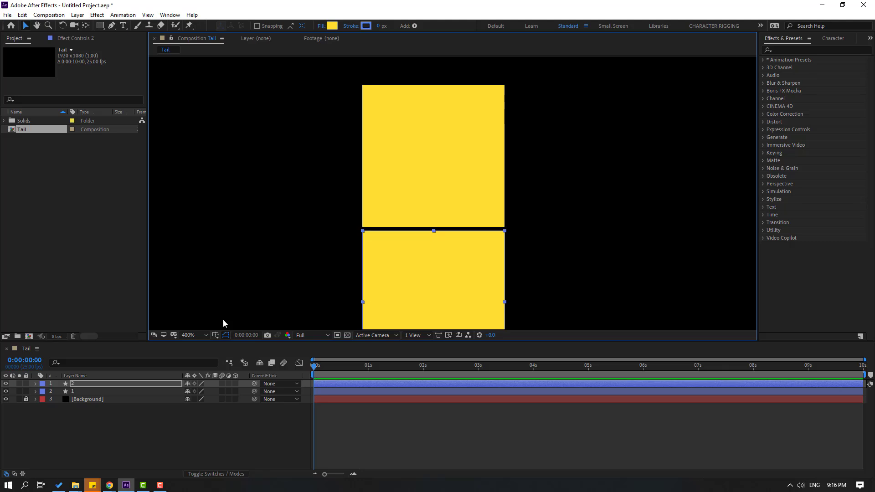
{"action": "key", "text": "Up"}
{"action": "key", "text": "Up"}
{"action": "key", "text": "Up"}
{"action": "key", "text": "Down"}
{"action": "key", "text": "Down"}
{"action": "key", "text": "Down"}
{"action": "key", "text": "comma"}
{"action": "key", "text": "comma"}
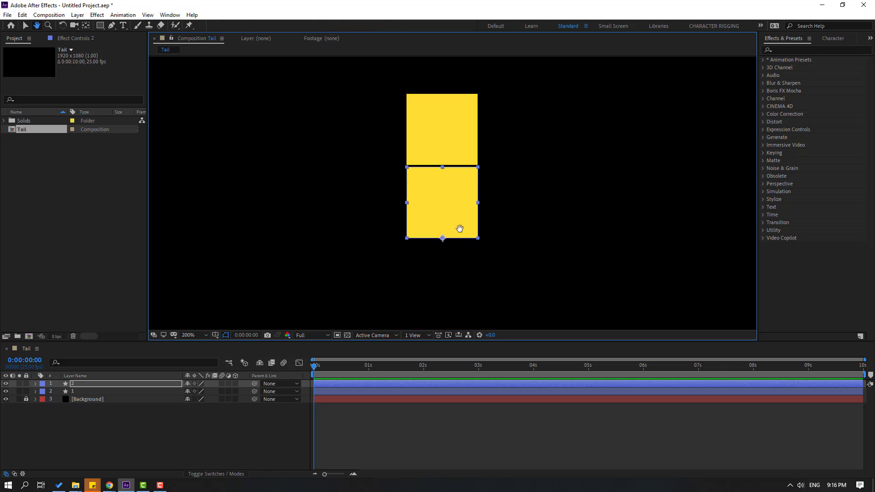
- Duplicate into square 3 and position it gap-free below square 2
{"action": "key", "text": "ctrl+d"}
{"action": "key", "text": "shift+Down"}
{"action": "key", "text": "shift+Down"}
{"action": "key", "text": "shift+Down"}
{"action": "key", "text": "shift+Down"}
{"action": "key", "text": "shift+Down"}
{"action": "key", "text": "shift+Down"}
{"action": "key", "text": "shift+Down"}
{"action": "key", "text": "shift+Down"}
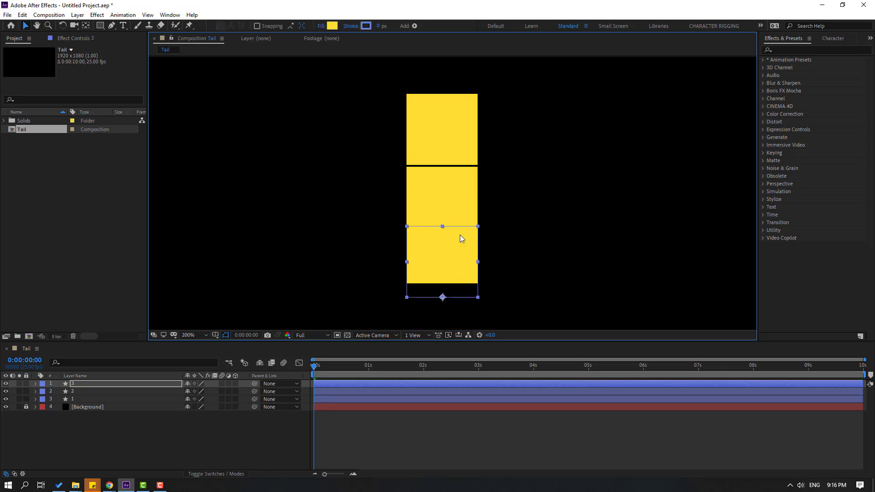
{"action": "key", "text": "Up"}
{"action": "key", "text": "Down"}
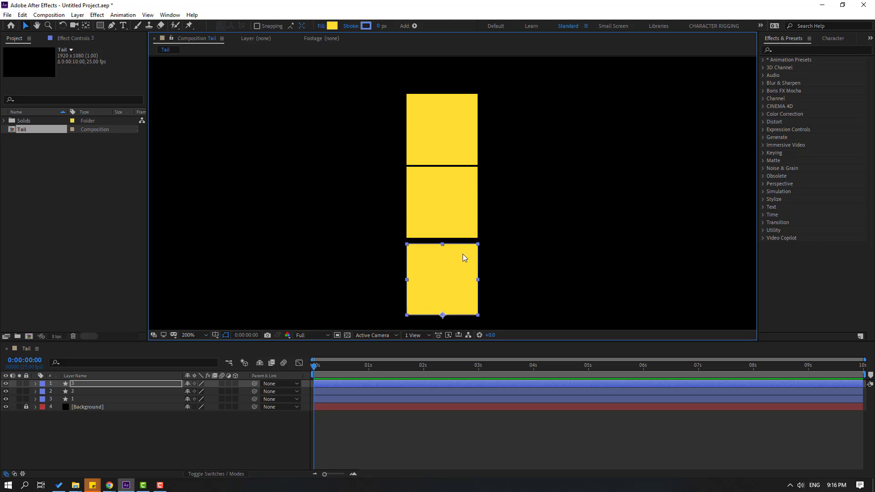
{"action": "key", "text": "Up"}
{"action": "key", "text": "Up"}
{"action": "key", "text": "Down"}
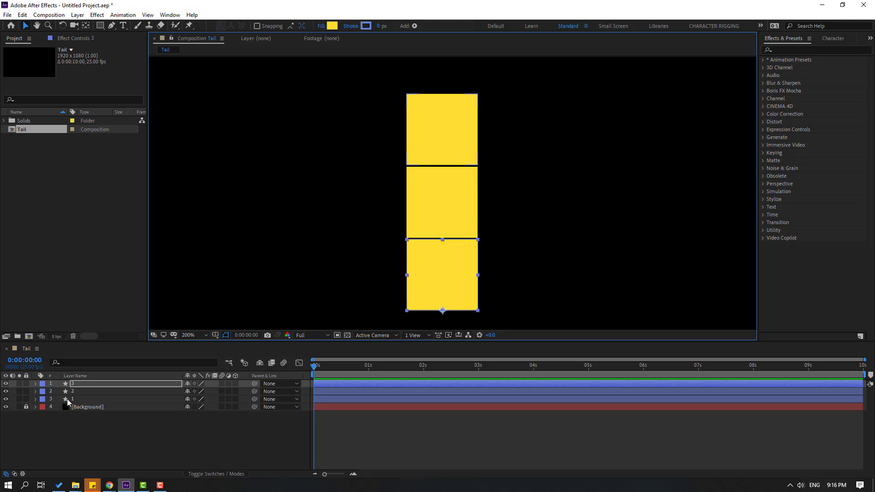
- Duplicate squares 1–3 into layers 4–6, stack them on top and close the gap
{"action": "left_click_drag", "start_coordinate": [70, 402], "coordinate": [276, 345]}
{"action": "scroll", "coordinate": [522, 221], "scroll_direction": "down", "scroll_amount": 1}
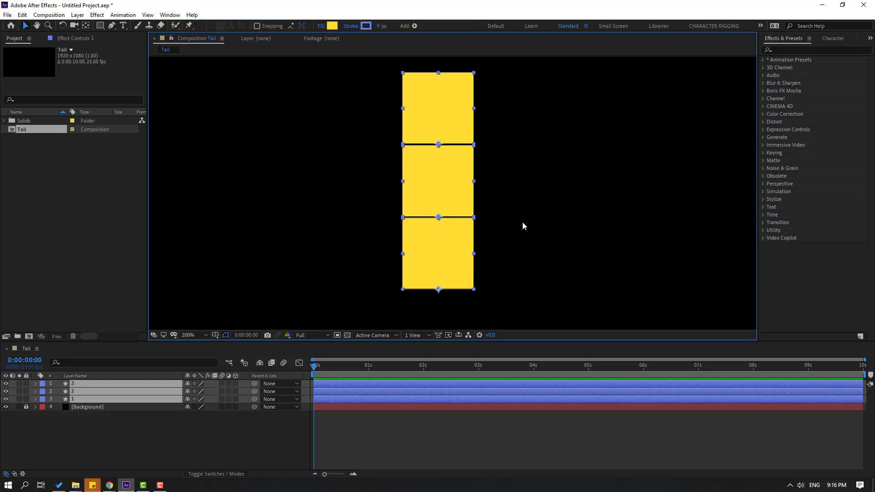
{"action": "key", "text": "ctrl+d"}
{"action": "scroll", "coordinate": [531, 236], "scroll_direction": "down", "scroll_amount": 3}
{"action": "key", "text": "v"}
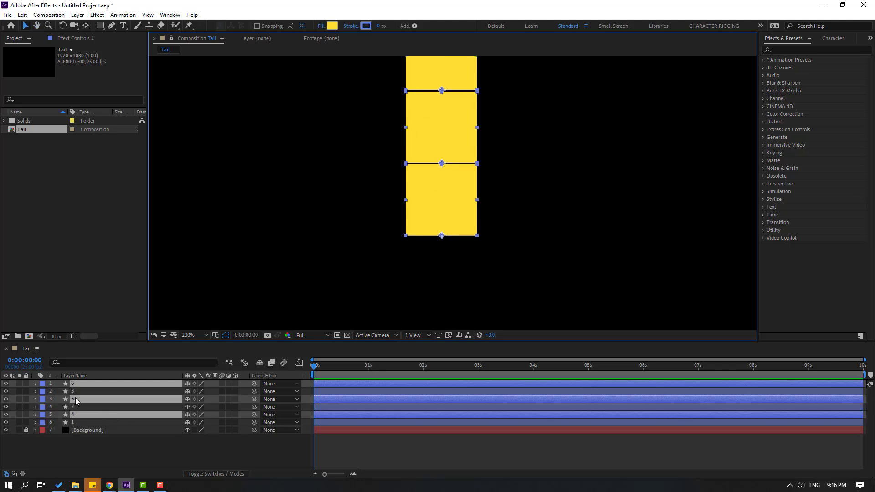
{"action": "left_click_drag", "start_coordinate": [76, 401], "coordinate": [77, 388]}
{"action": "scroll", "coordinate": [527, 211], "scroll_direction": "down", "scroll_amount": 1}
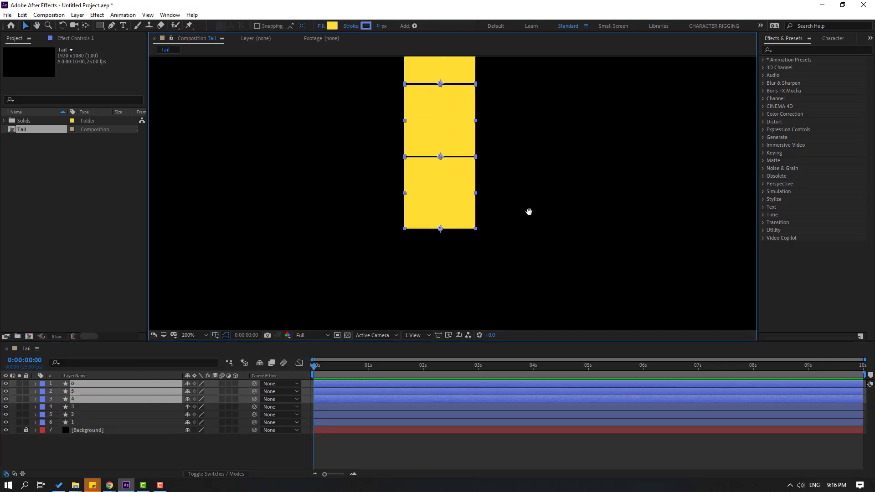
{"action": "key", "text": "shift+Down"}
{"action": "key", "text": "shift+Down"}
{"action": "key", "text": "shift+Down"}
{"action": "key", "text": "shift+Down"}
{"action": "key", "text": "shift+Down"}
{"action": "key", "text": "shift+Down"}
{"action": "key", "text": "shift+Down"}
{"action": "key", "text": "shift+Down"}
{"action": "key", "text": "shift+Down"}
{"action": "key", "text": "shift+Down"}
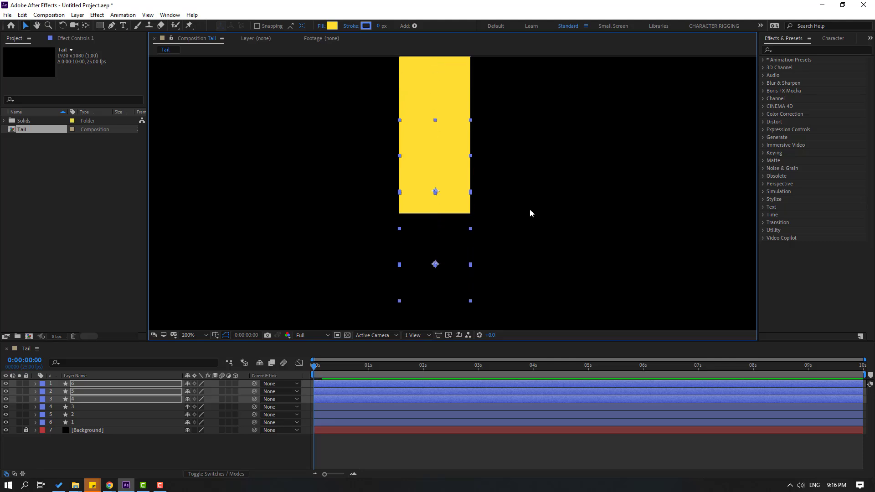
{"action": "key", "text": "Up"}
{"action": "key", "text": "Up"}
{"action": "key", "text": "Up"}
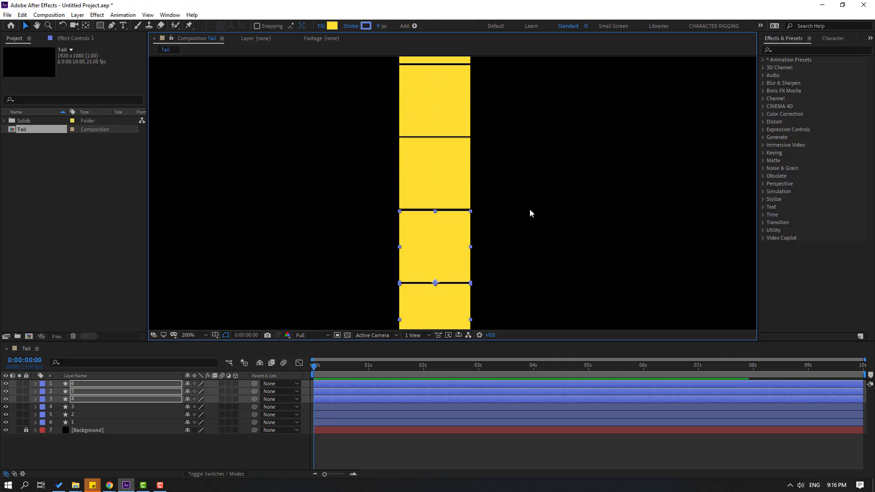
- Duplicate again into layers 7–9, move them to the top and butt them against the column
{"action": "left_click_drag", "start_coordinate": [513, 213], "coordinate": [516, 152]}
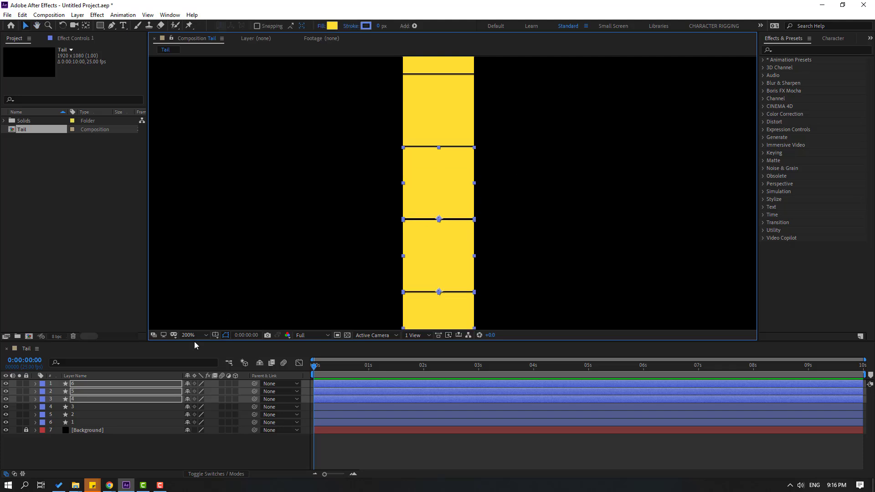
{"action": "key", "text": "comma"}
{"action": "key", "text": "ctrl+d"}
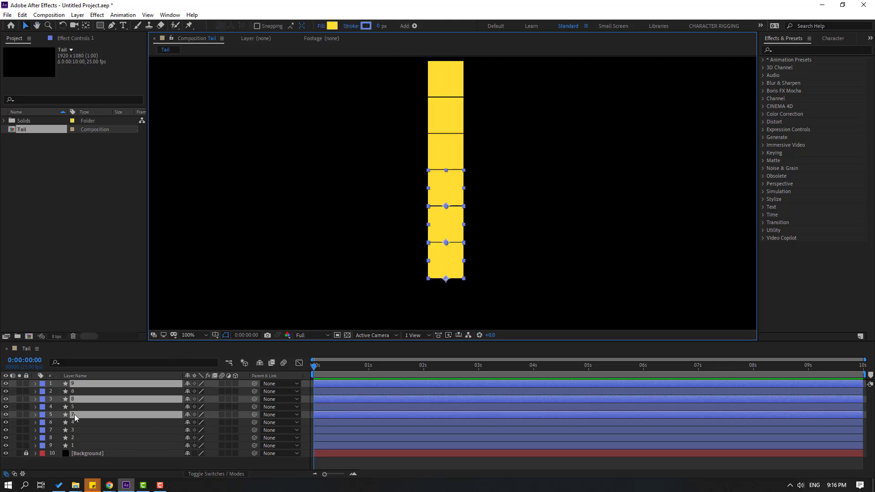
{"action": "left_click_drag", "start_coordinate": [71, 400], "coordinate": [73, 387]}
{"action": "key", "text": "h"}
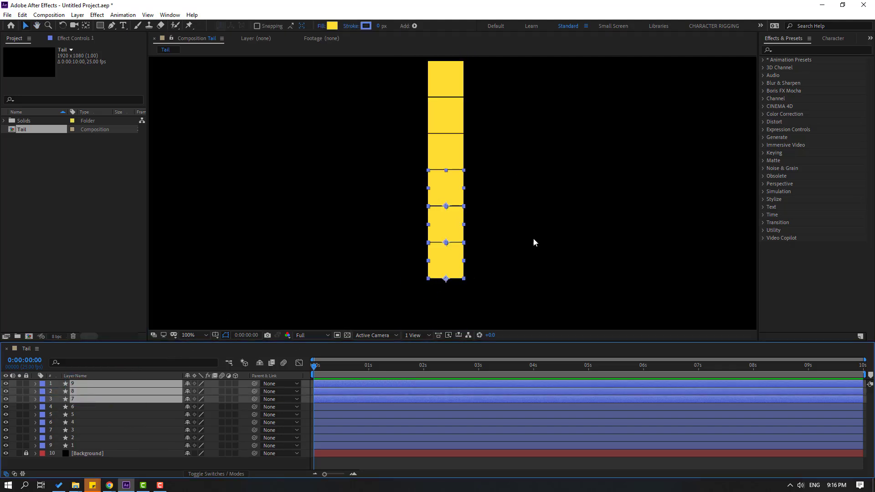
{"action": "left_click_drag", "start_coordinate": [541, 223], "coordinate": [532, 190]}
{"action": "key", "text": "v"}
{"action": "key", "text": "shift+Down"}
{"action": "key", "text": "shift+Down"}
{"action": "key", "text": "shift+Down"}
{"action": "key", "text": "shift+Down"}
{"action": "key", "text": "shift+Down"}
{"action": "key", "text": "shift+Down"}
{"action": "key", "text": "shift+Down"}
{"action": "key", "text": "shift+Down"}
{"action": "key", "text": "shift+Down"}
{"action": "key", "text": "shift+Down"}
{"action": "key", "text": "shift+Down"}
{"action": "key", "text": "shift+Down"}
{"action": "key", "text": "shift+Down"}
{"action": "key", "text": "shift+Down"}
{"action": "key", "text": "shift+Down"}
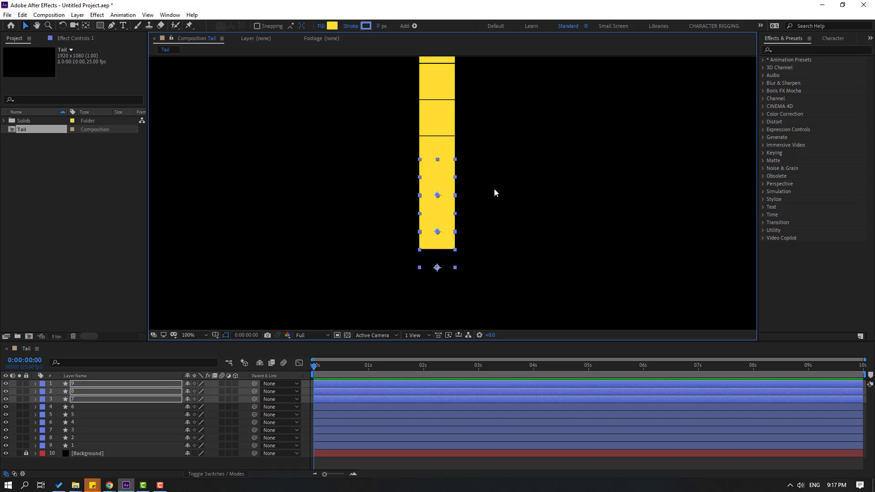
{"action": "scroll", "coordinate": [474, 235], "scroll_direction": "down", "scroll_amount": 4}
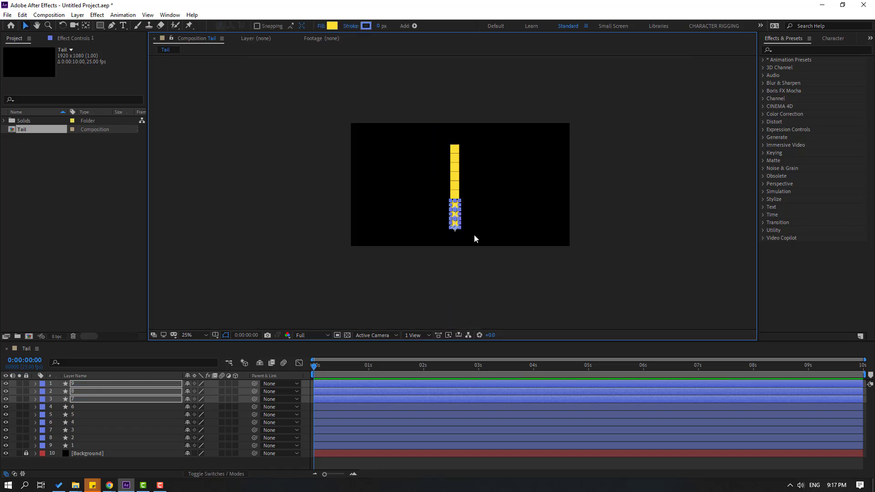
{"action": "scroll", "coordinate": [457, 233], "scroll_direction": "up", "scroll_amount": 6}
{"action": "key", "text": "shift+Up"}
{"action": "key", "text": "Up"}
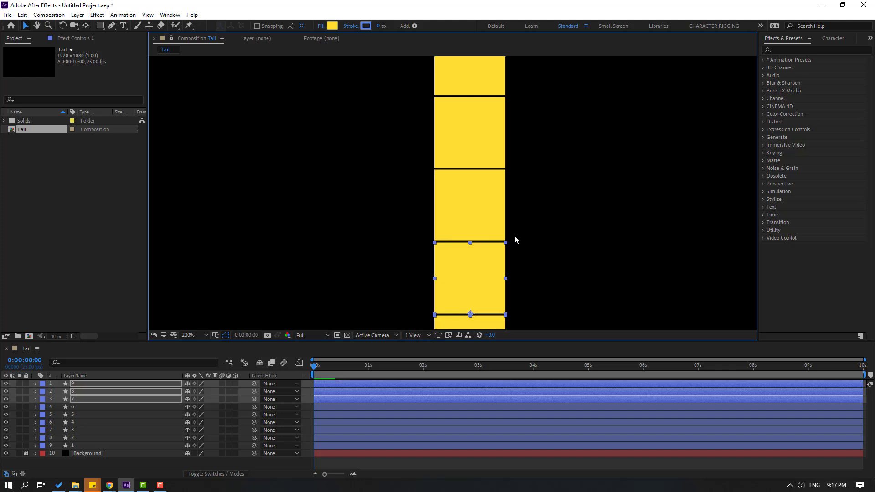
{"action": "scroll", "coordinate": [520, 235], "scroll_direction": "down", "scroll_amount": 4}
{"action": "key", "text": "shift+/"}
- Select all nine square layers and reveal their Rotation properties
{"action": "key", "text": "ctrl+shift+a"}
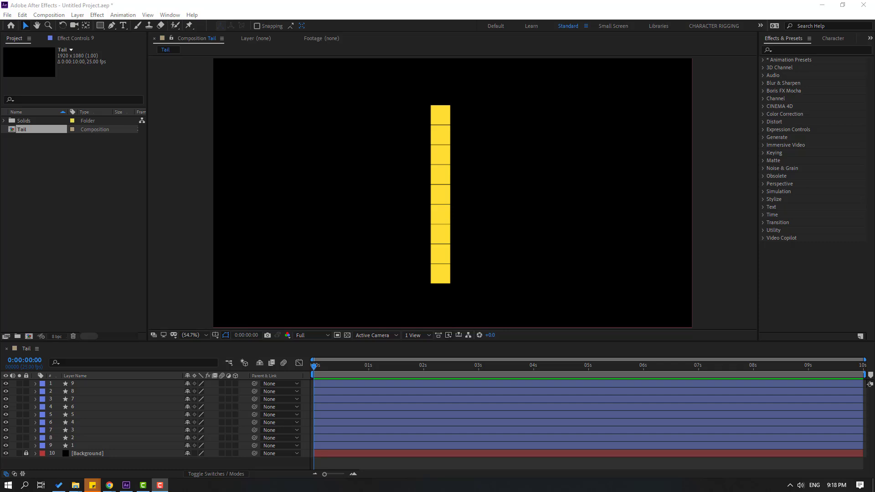
{"action": "left_click", "coordinate": [72, 446]}
{"action": "left_click", "coordinate": [79, 386], "text": "shift"}
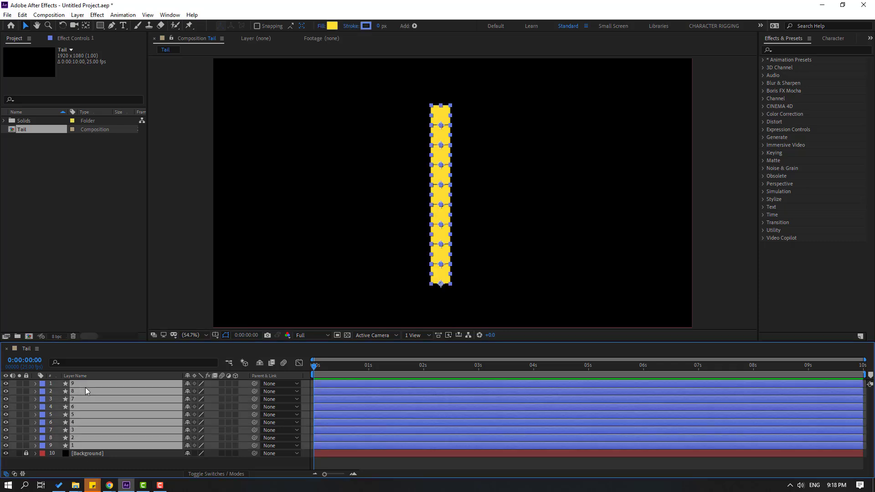
{"action": "key", "text": "r"}
{"action": "left_click_drag", "start_coordinate": [237, 344], "coordinate": [250, 234]}
{"action": "left_click", "coordinate": [137, 441]}
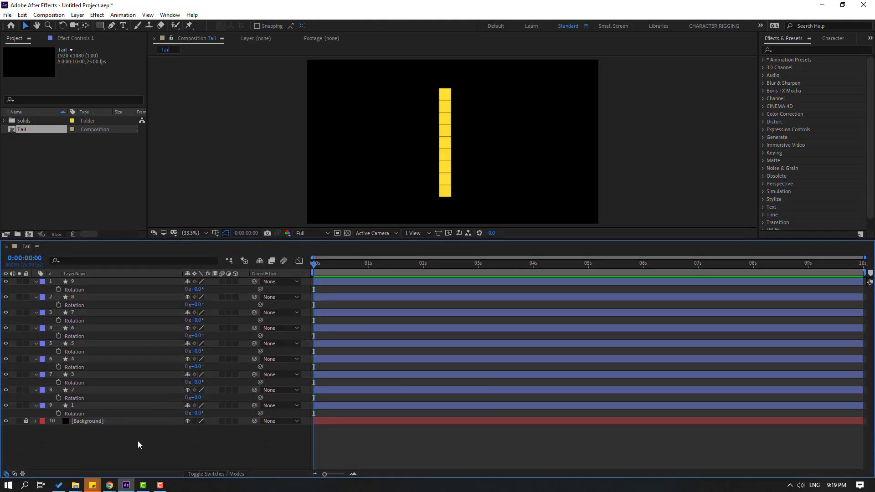
- Add a Null Object layer from the timeline and rename it Controller
{"action": "right_click", "coordinate": [113, 441]}
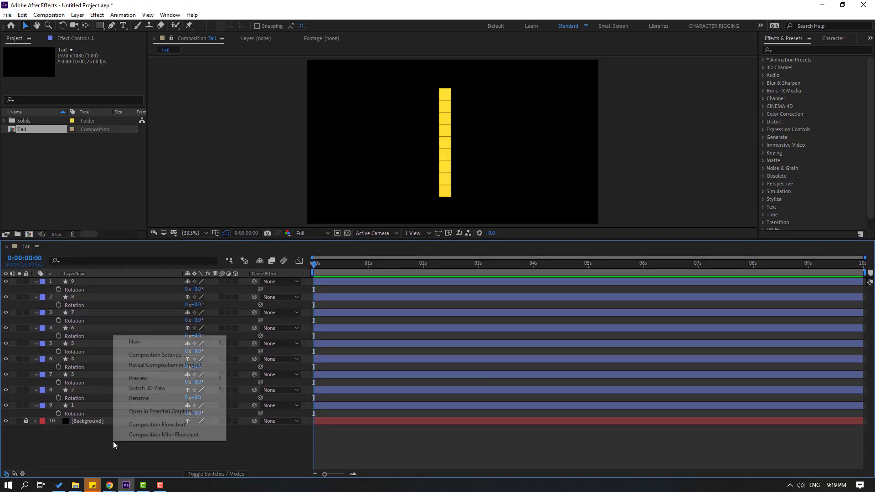
{"action": "mouse_move", "coordinate": [185, 342]}
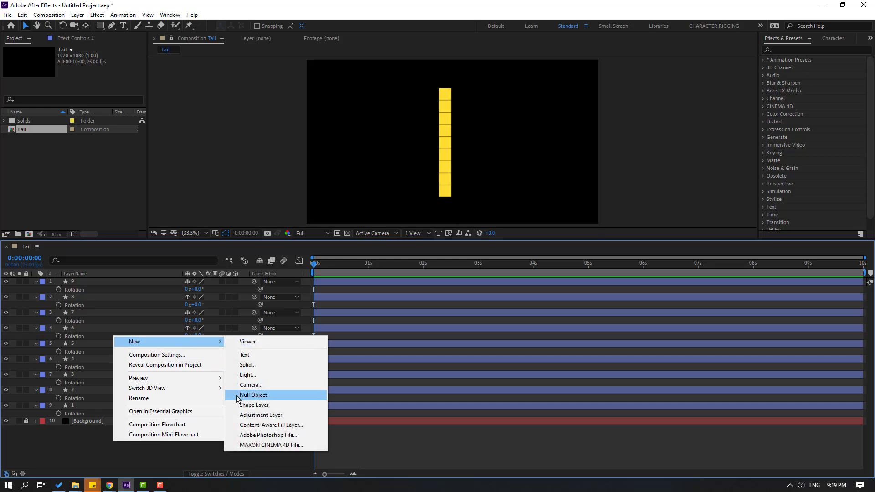
{"action": "left_click", "coordinate": [253, 395]}
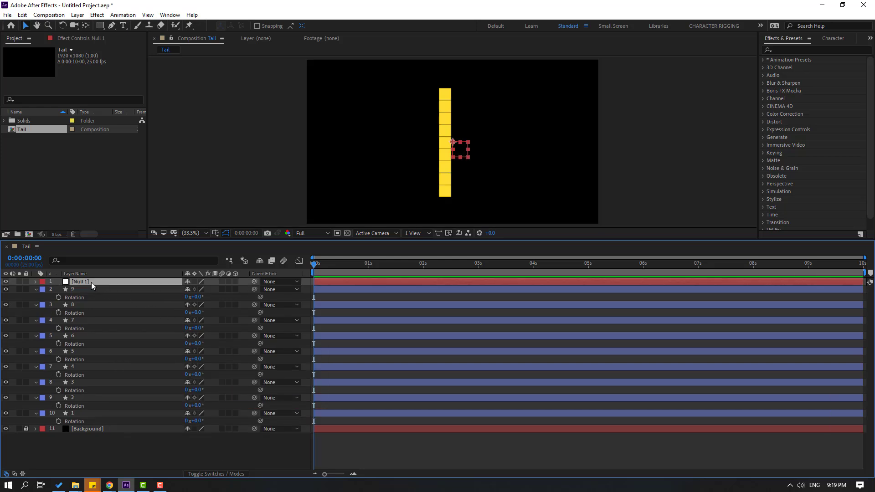
{"action": "key", "text": "Return"}
{"action": "type", "text": "Control"}
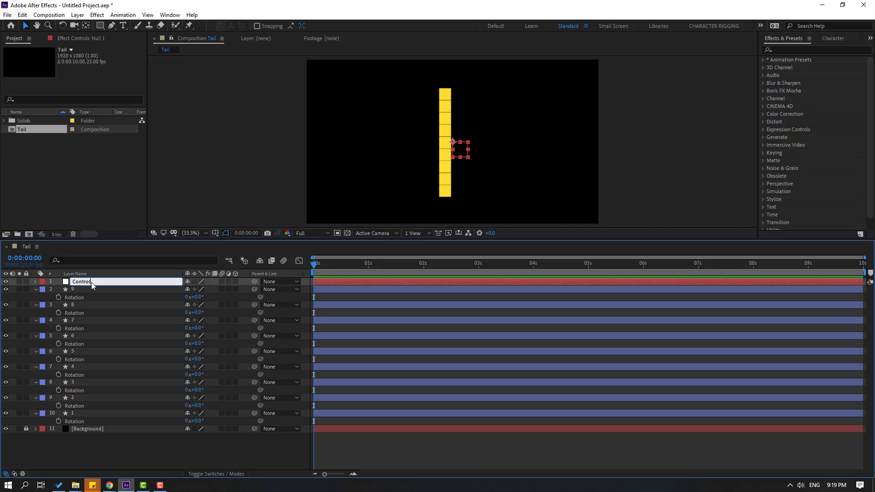
{"action": "type", "text": "ler"}
{"action": "key", "text": "Return"}
{"action": "scroll", "coordinate": [442, 131], "scroll_direction": "up", "scroll_amount": 7}
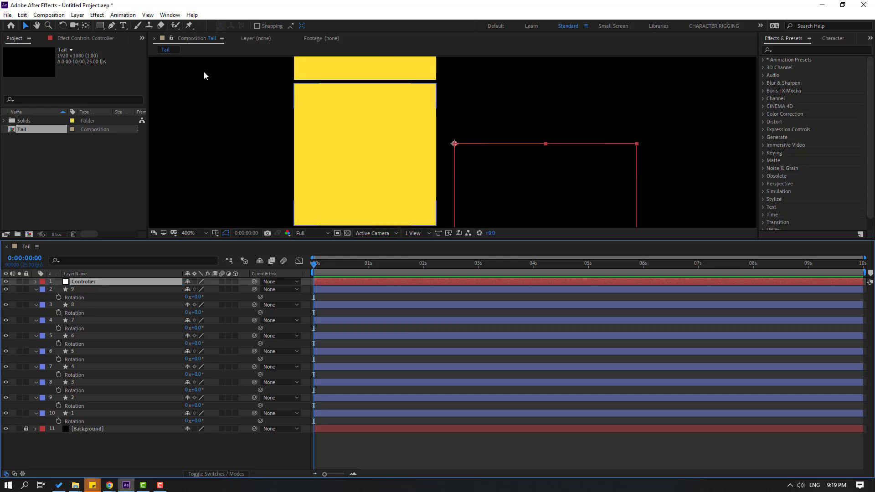
- Shift the Controller null's anchor to its top-edge centre and place it atop the yellow column
{"action": "left_click", "coordinate": [85, 26]}
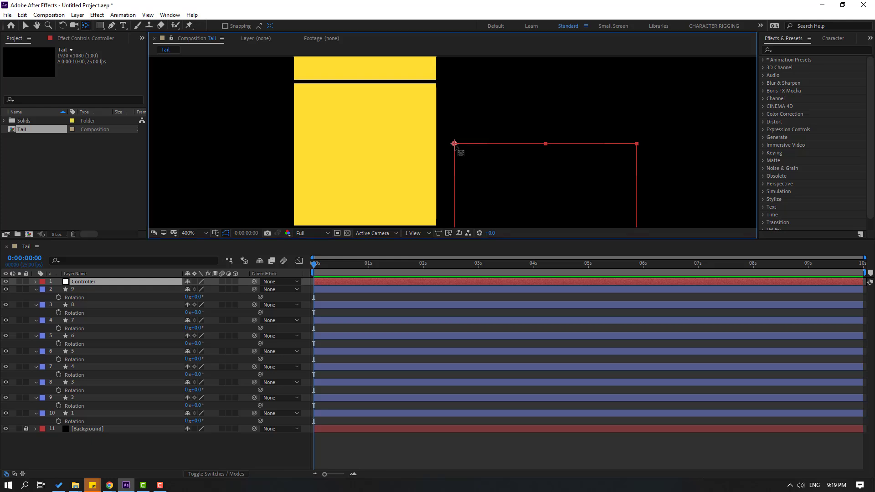
{"action": "left_click_drag", "start_coordinate": [455, 145], "coordinate": [548, 165]}
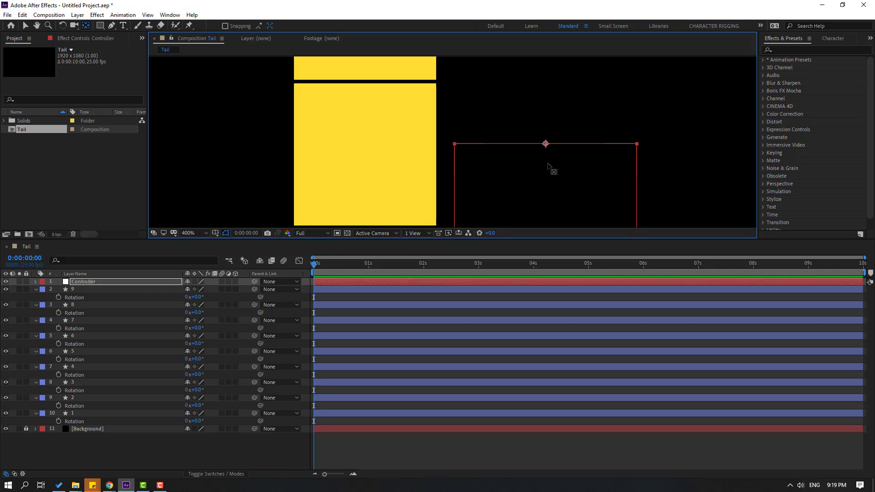
{"action": "left_click", "coordinate": [25, 25]}
{"action": "key", "text": "shift+slash"}
{"action": "left_click_drag", "start_coordinate": [472, 160], "coordinate": [449, 92]}
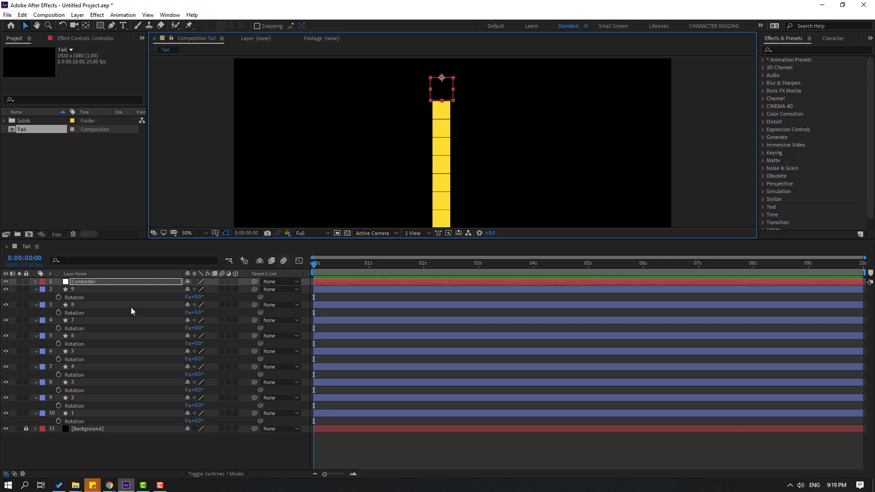
- Enlarge the composition view and reveal the Controller's Rotation property
{"action": "left_click", "coordinate": [73, 290]}
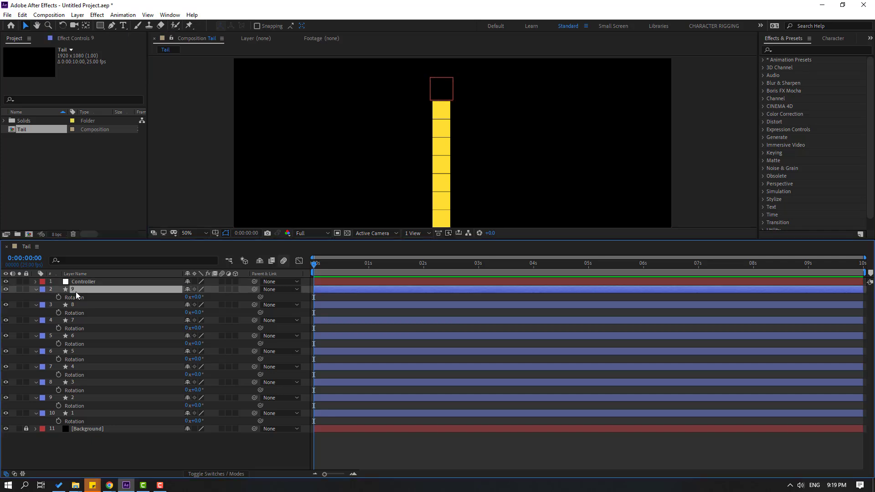
{"action": "left_click_drag", "start_coordinate": [428, 240], "coordinate": [412, 309]}
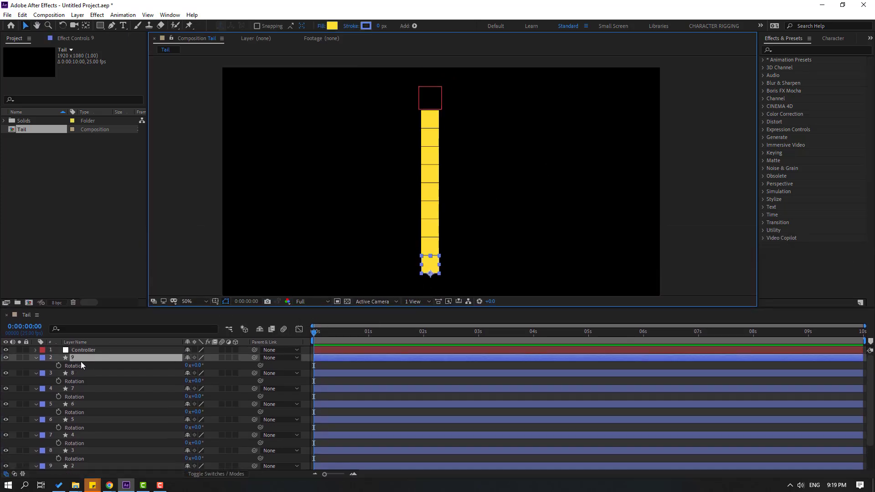
{"action": "left_click", "coordinate": [91, 351]}
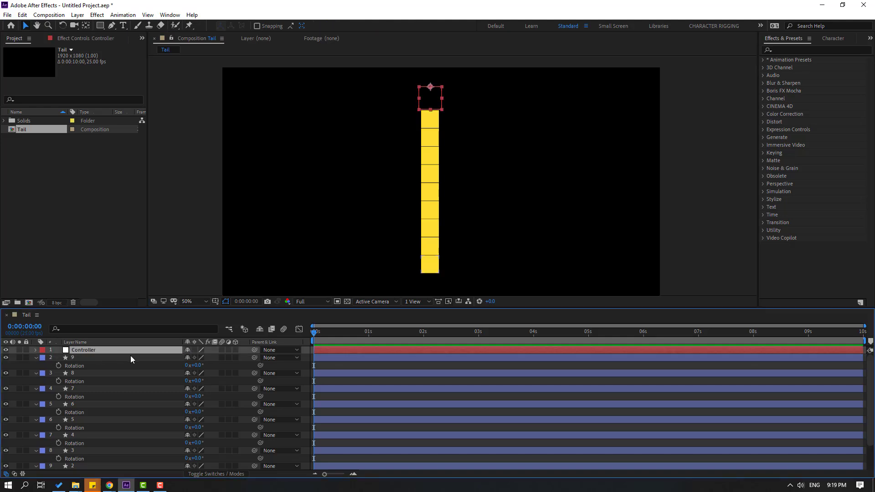
{"action": "key", "text": "r"}
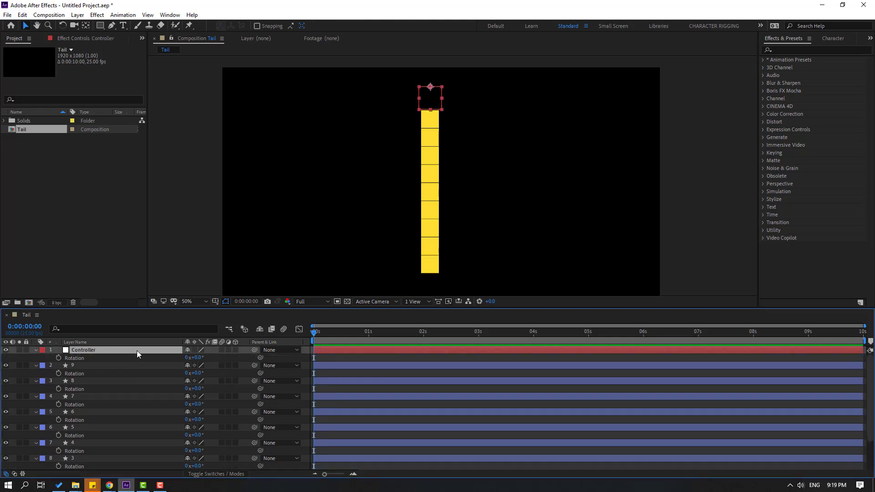
- Pick-whip layer 9's Rotation expression to thisComp.layer("Controller").transform.rotation
{"action": "left_click", "coordinate": [78, 366]}
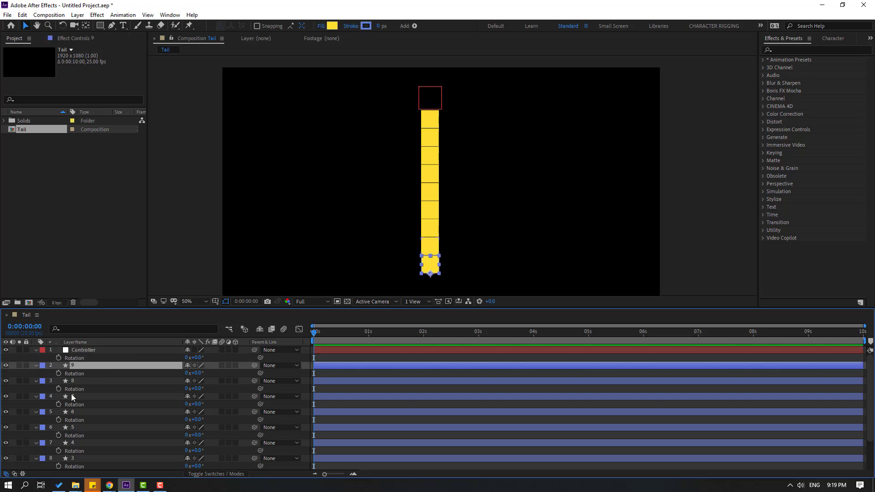
{"action": "left_click", "coordinate": [58, 374], "text": "alt"}
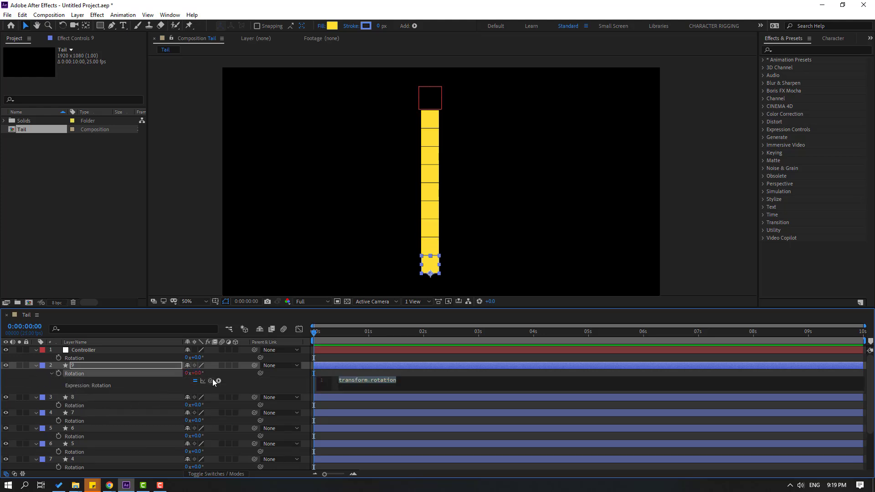
{"action": "left_click_drag", "start_coordinate": [212, 381], "coordinate": [76, 364]}
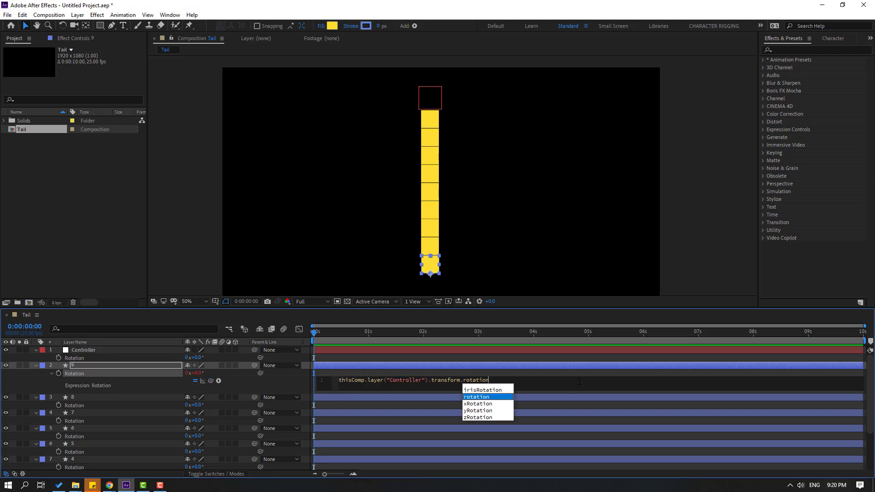
{"action": "left_click", "coordinate": [640, 376]}
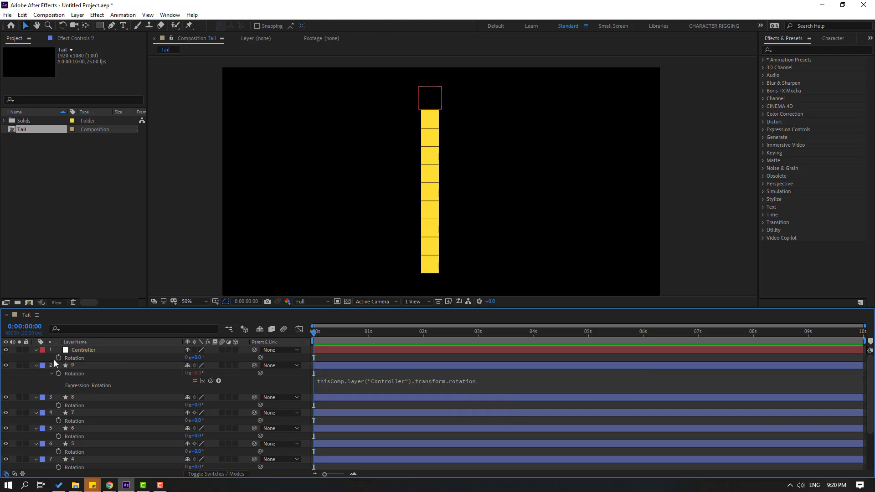
{"action": "left_click", "coordinate": [36, 366]}
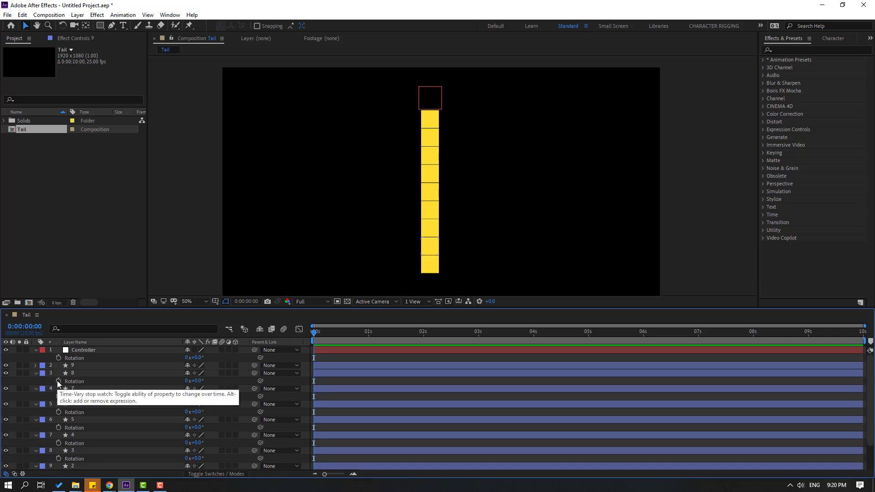
- Link the Rotation of squares 8 and 7 to the Controller's Rotation via expressions
{"action": "left_click", "coordinate": [58, 381], "text": "alt"}
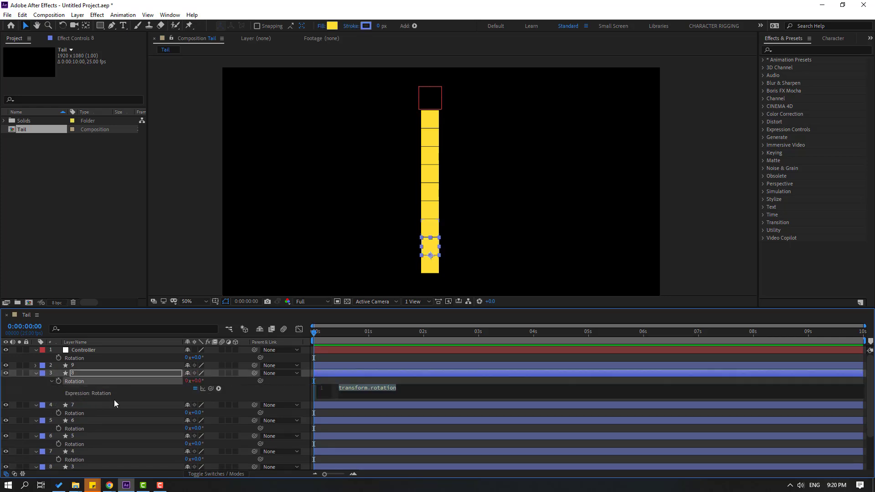
{"action": "left_click_drag", "start_coordinate": [211, 389], "coordinate": [77, 359]}
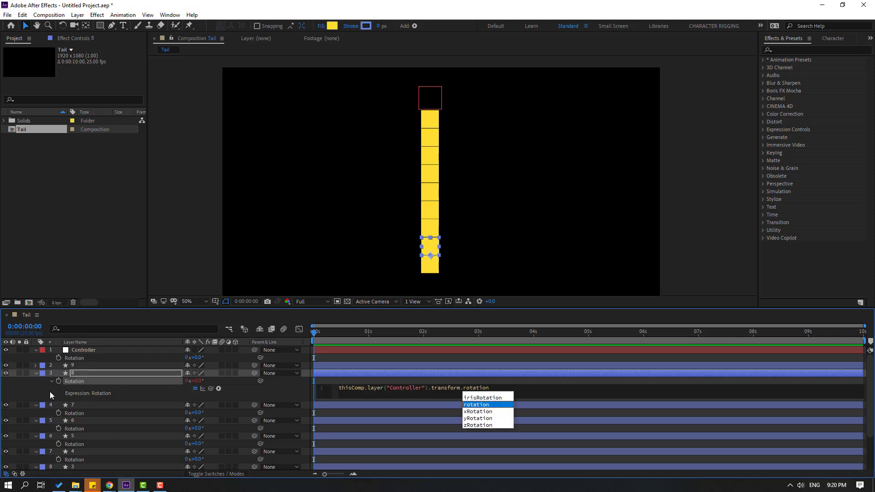
{"action": "left_click", "coordinate": [35, 388]}
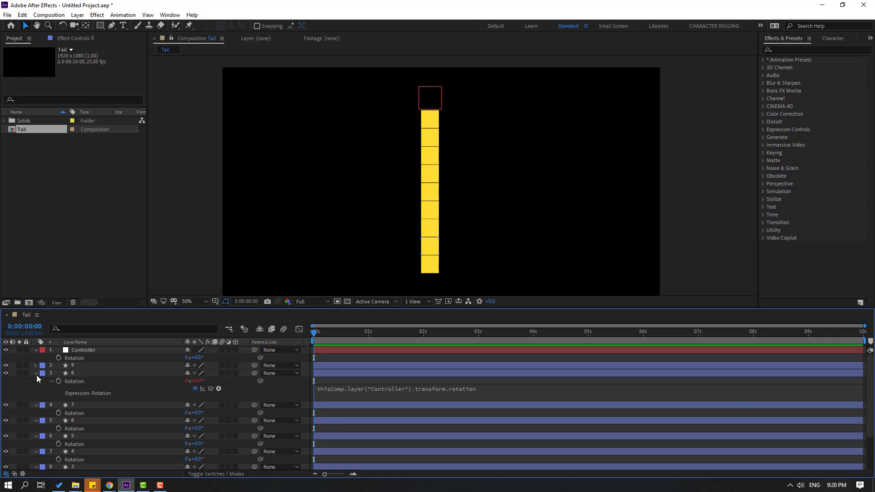
{"action": "left_click", "coordinate": [37, 374]}
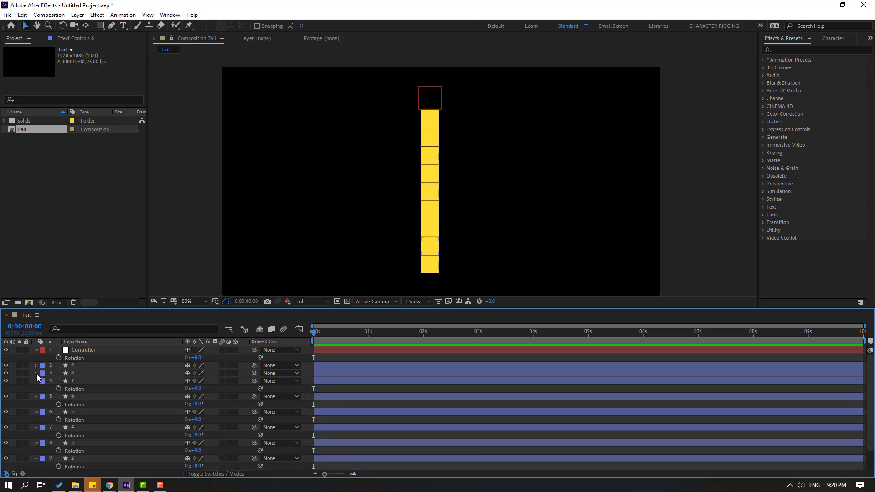
{"action": "left_click", "coordinate": [59, 389], "text": "alt"}
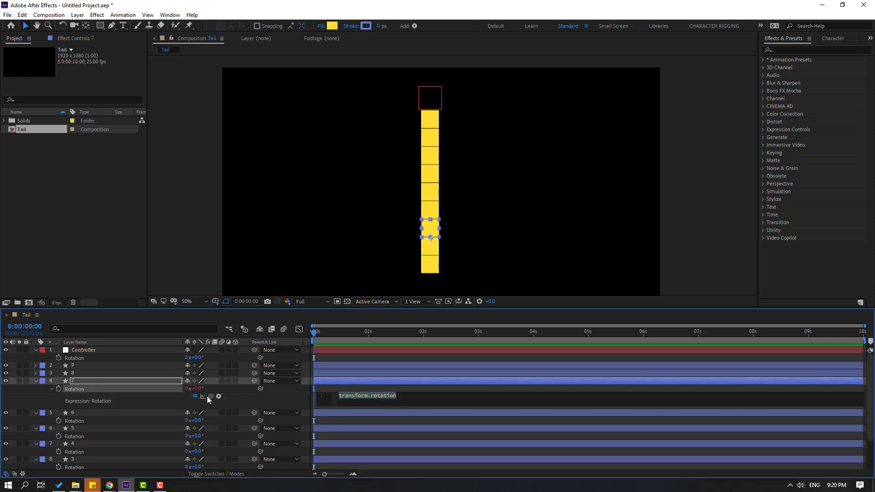
{"action": "left_click_drag", "start_coordinate": [211, 396], "coordinate": [82, 358]}
{"action": "left_click", "coordinate": [28, 395]}
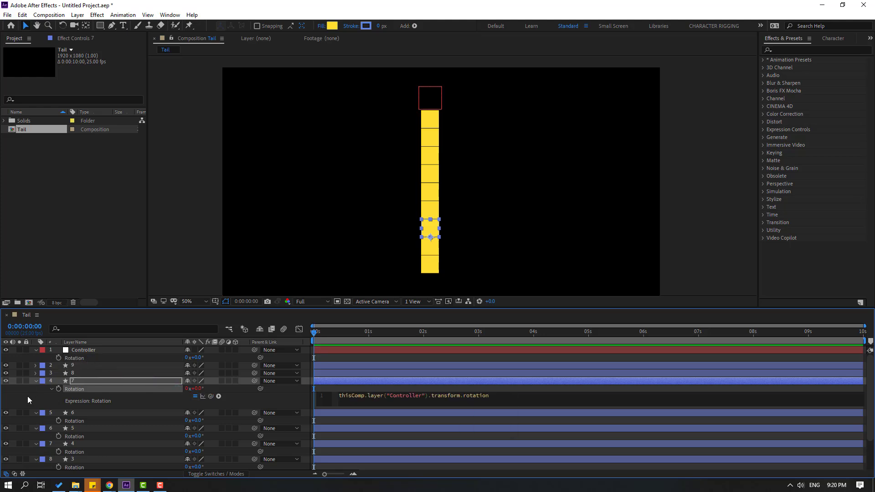
{"action": "left_click", "coordinate": [36, 381]}
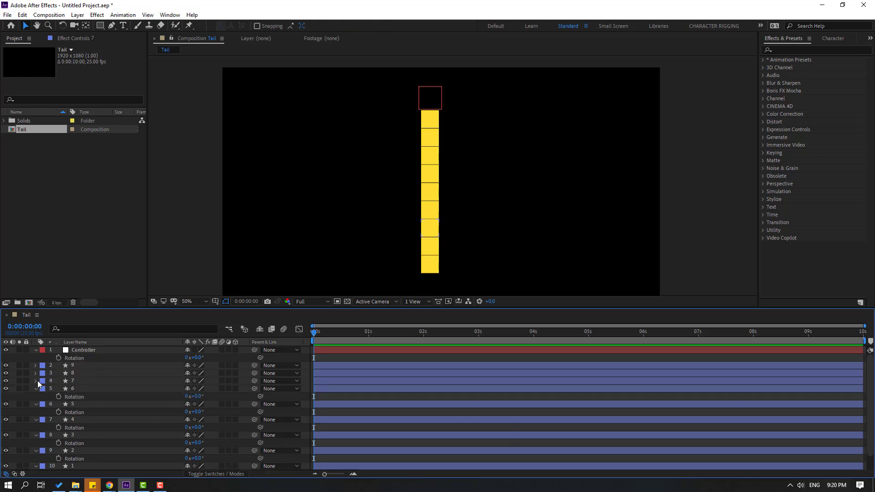
- Link the Rotation of squares 6, 5 and 4 to the Controller's Rotation via expressions
{"action": "left_click", "coordinate": [59, 398], "text": "alt"}
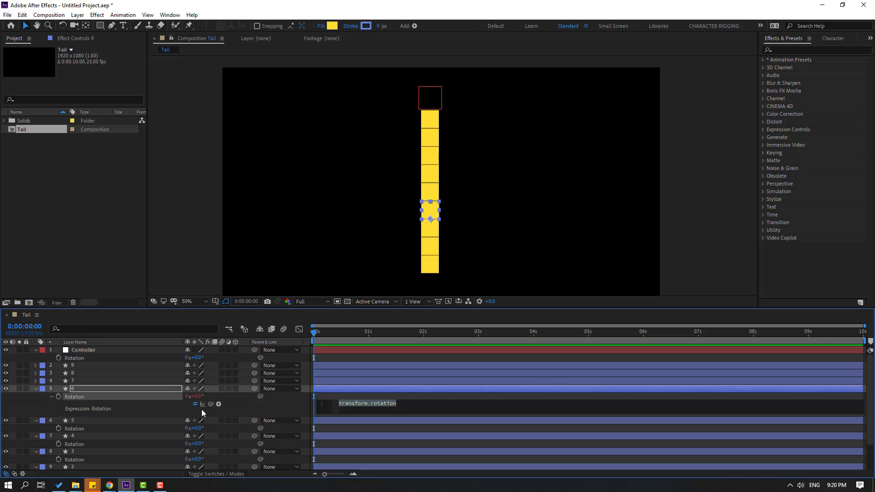
{"action": "left_click_drag", "start_coordinate": [211, 404], "coordinate": [81, 360]}
{"action": "left_click", "coordinate": [28, 401]}
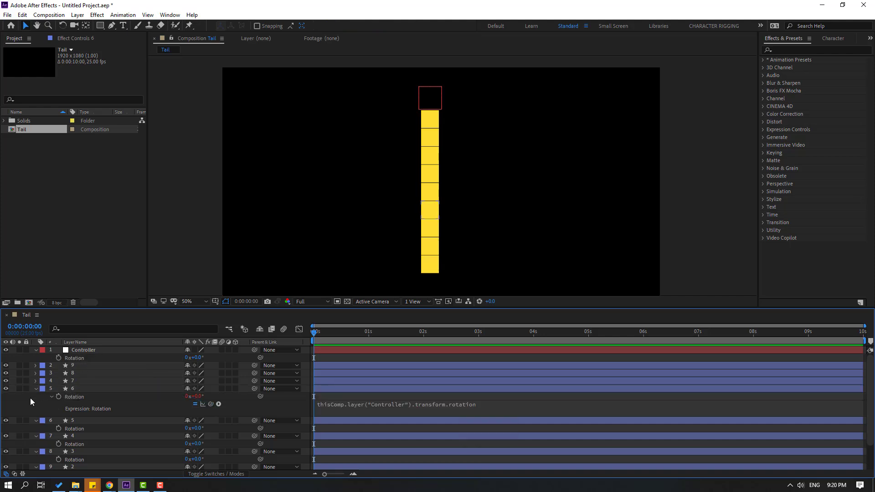
{"action": "left_click", "coordinate": [35, 388]}
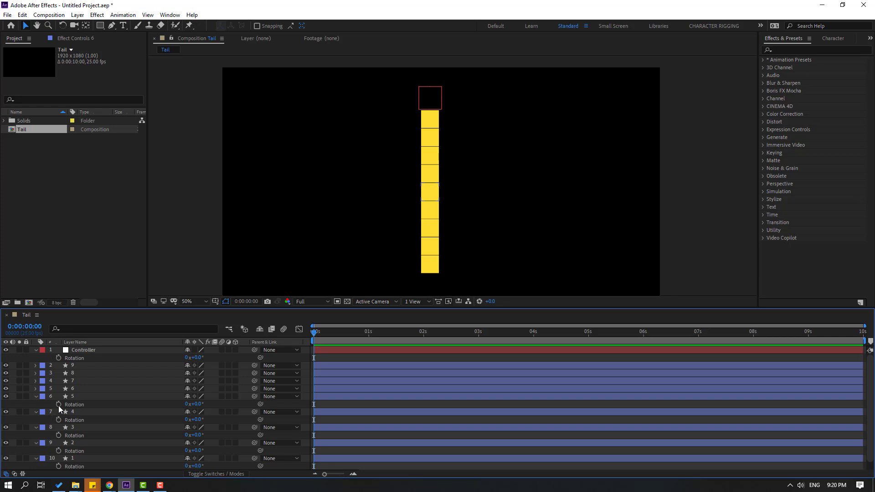
{"action": "left_click", "coordinate": [58, 404], "text": "alt"}
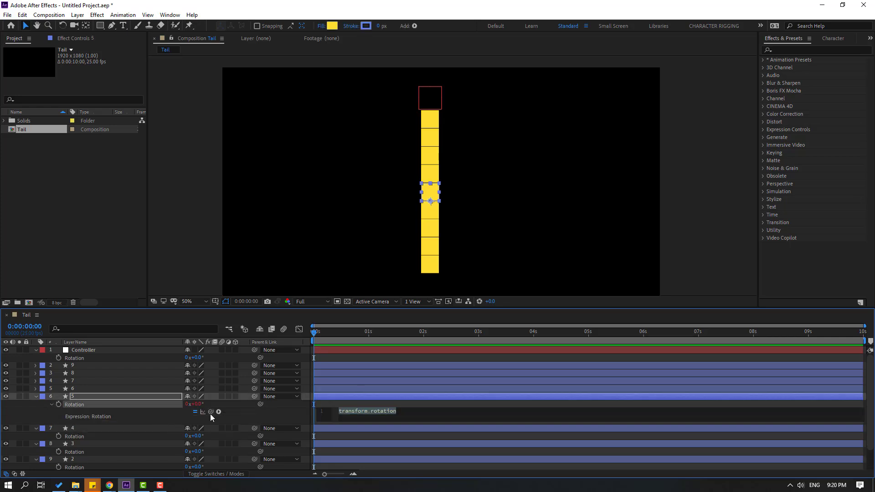
{"action": "left_click_drag", "start_coordinate": [210, 412], "coordinate": [99, 373]}
{"action": "left_click", "coordinate": [37, 409]}
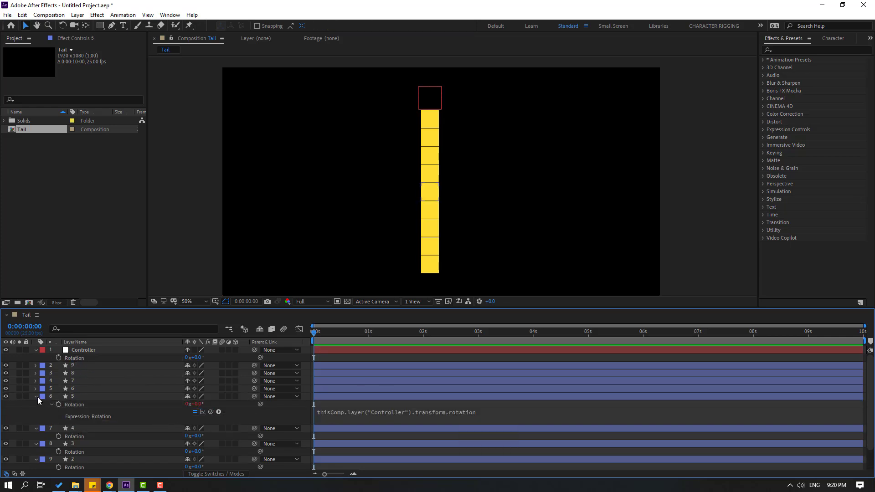
{"action": "left_click", "coordinate": [36, 396]}
{"action": "left_click", "coordinate": [58, 412], "text": "alt"}
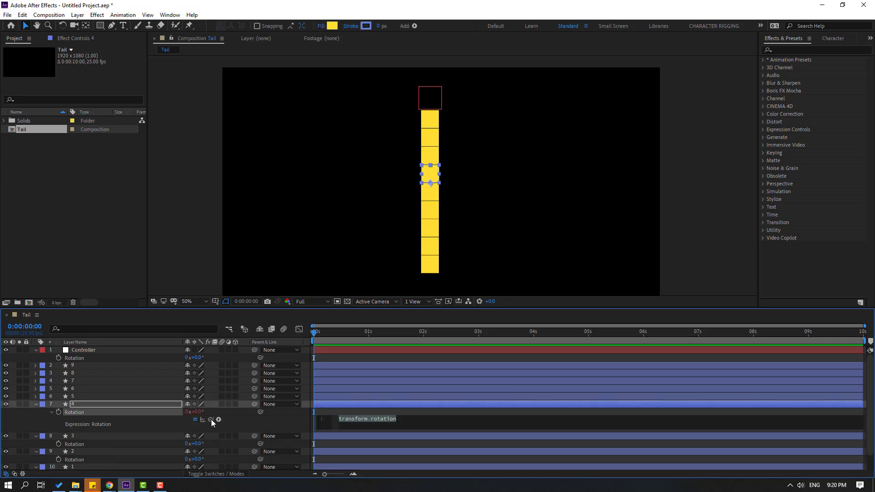
{"action": "left_click_drag", "start_coordinate": [212, 419], "coordinate": [73, 358]}
{"action": "left_click", "coordinate": [34, 423]}
- Pick-whip Rotation expressions on squares 3, 2 and 1 to the Controller's Rotation
{"action": "left_click", "coordinate": [36, 405]}
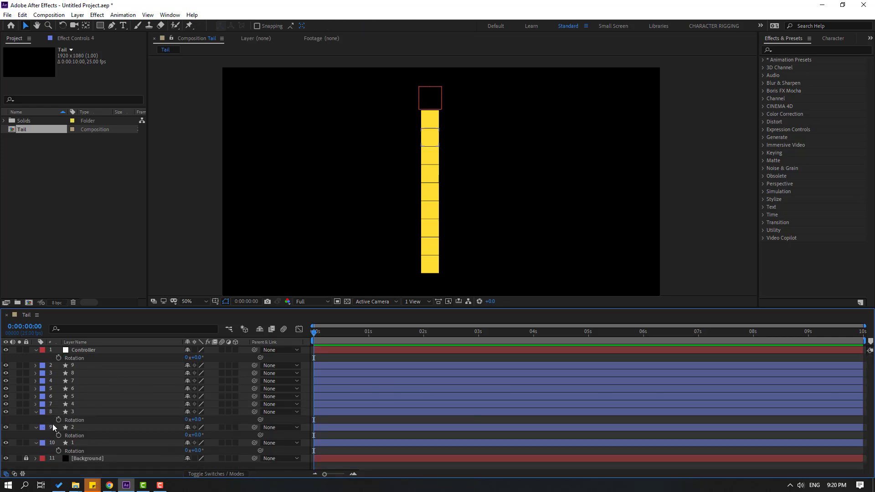
{"action": "left_click", "coordinate": [59, 419], "text": "alt"}
{"action": "left_click_drag", "start_coordinate": [210, 427], "coordinate": [73, 358]}
{"action": "left_click", "coordinate": [34, 425]}
{"action": "left_click", "coordinate": [36, 412]}
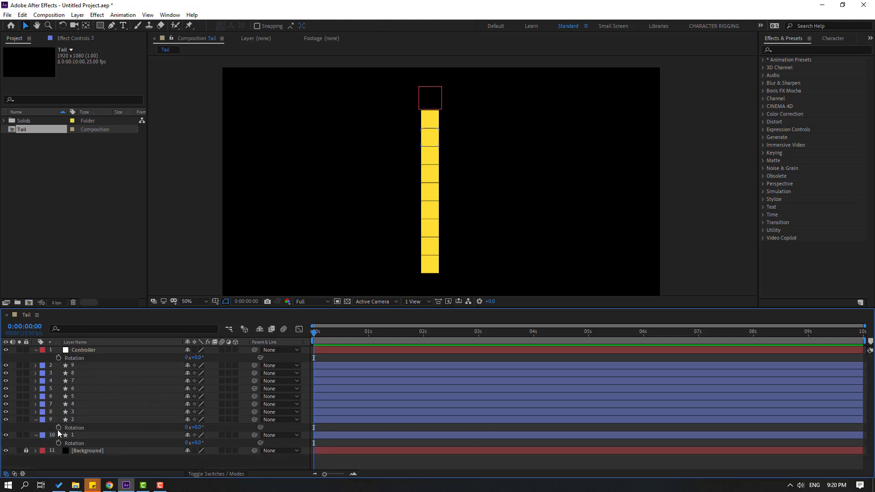
{"action": "left_click", "coordinate": [58, 427], "text": "alt"}
{"action": "left_click_drag", "start_coordinate": [210, 435], "coordinate": [73, 360]}
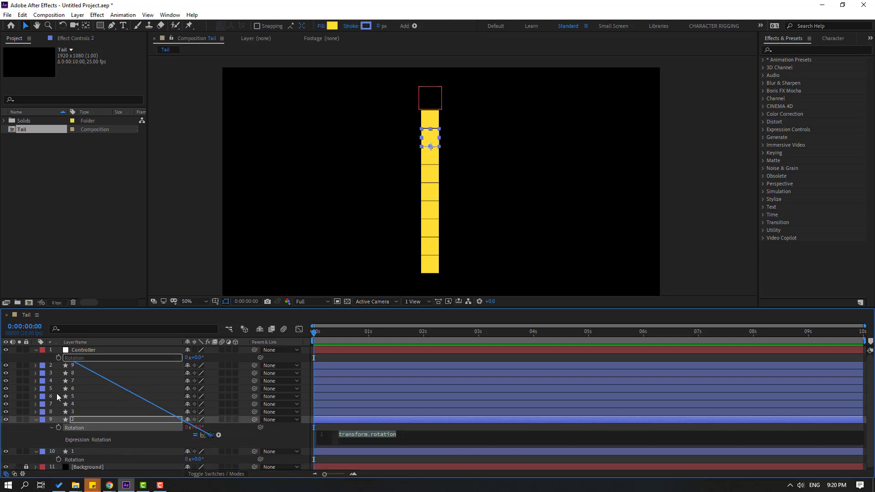
{"action": "left_click", "coordinate": [36, 420]}
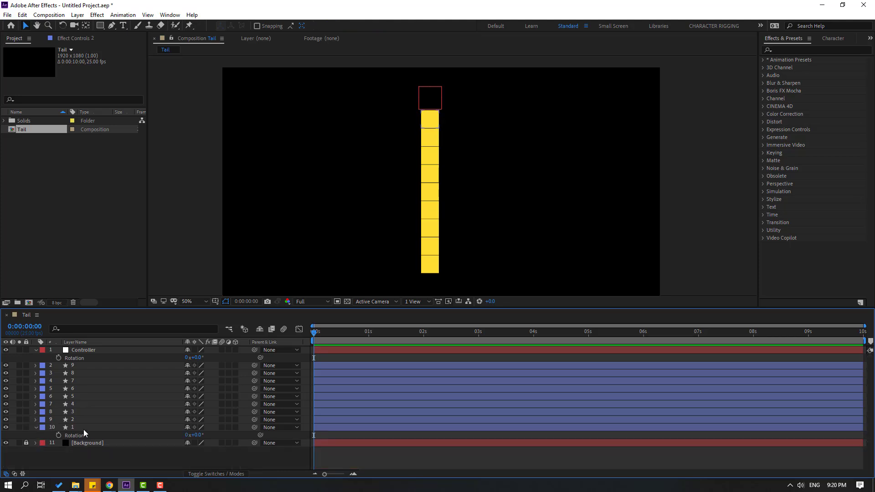
{"action": "left_click", "coordinate": [58, 436], "text": "alt"}
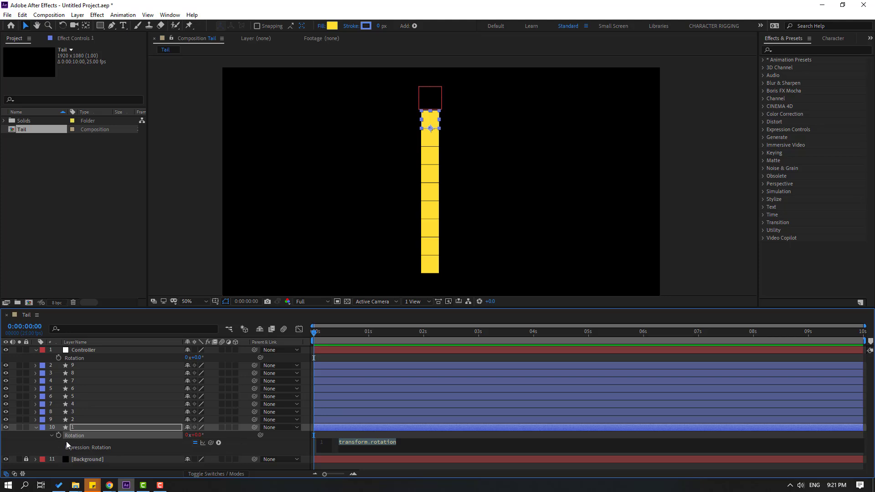
{"action": "left_click_drag", "start_coordinate": [209, 444], "coordinate": [79, 362]}
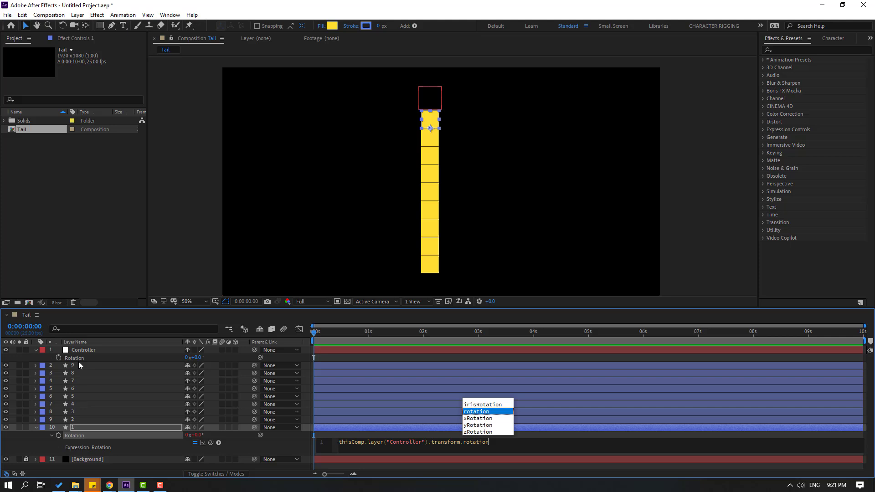
{"action": "left_click", "coordinate": [40, 442]}
{"action": "left_click", "coordinate": [35, 427]}
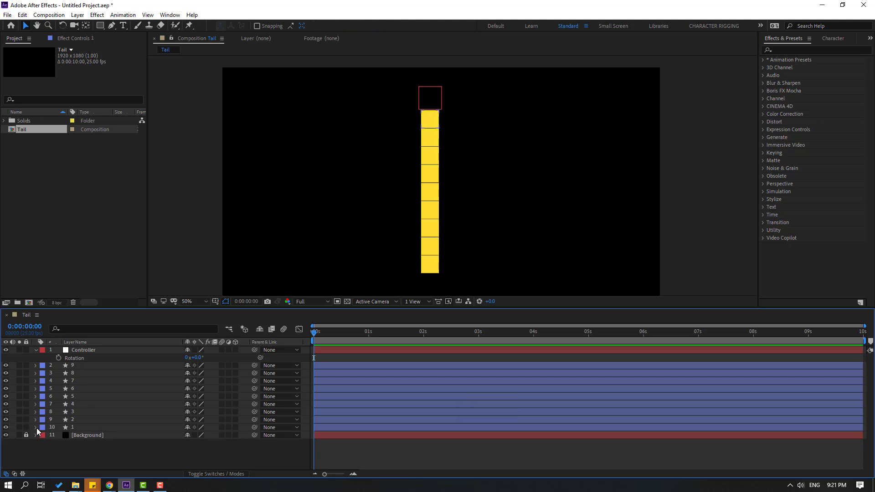
{"action": "left_click", "coordinate": [85, 351]}
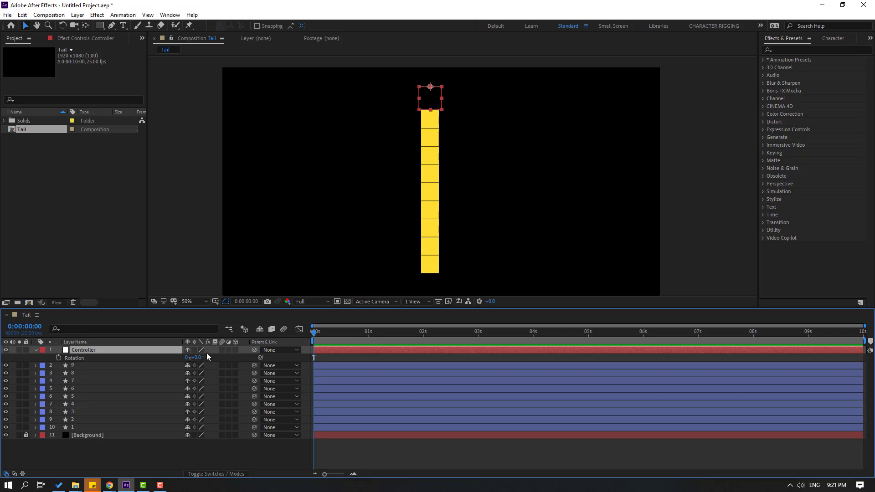
{"action": "mouse_move", "coordinate": [193, 358]}
{"action": "left_mouse_down"}
{"action": "mouse_move", "coordinate": [214, 358]}
{"action": "mouse_move", "coordinate": [192, 365]}
{"action": "mouse_move", "coordinate": [200, 363]}
{"action": "left_mouse_up"}
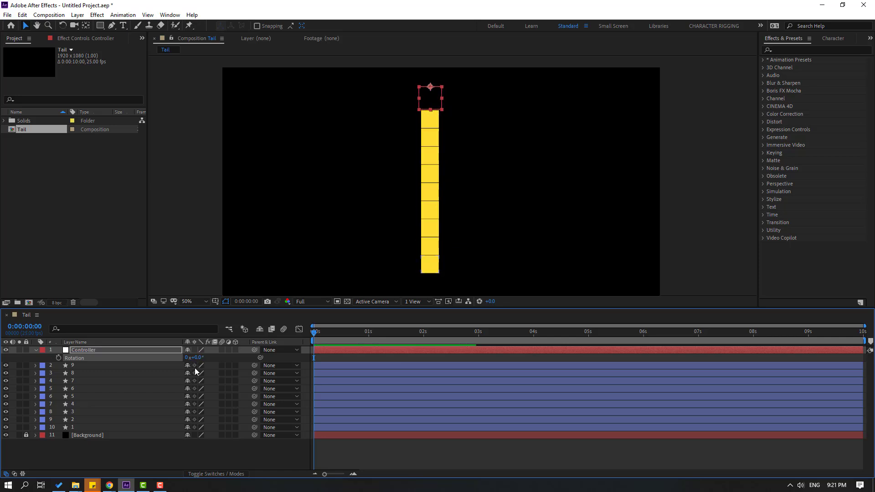
{"action": "left_click", "coordinate": [77, 459]}
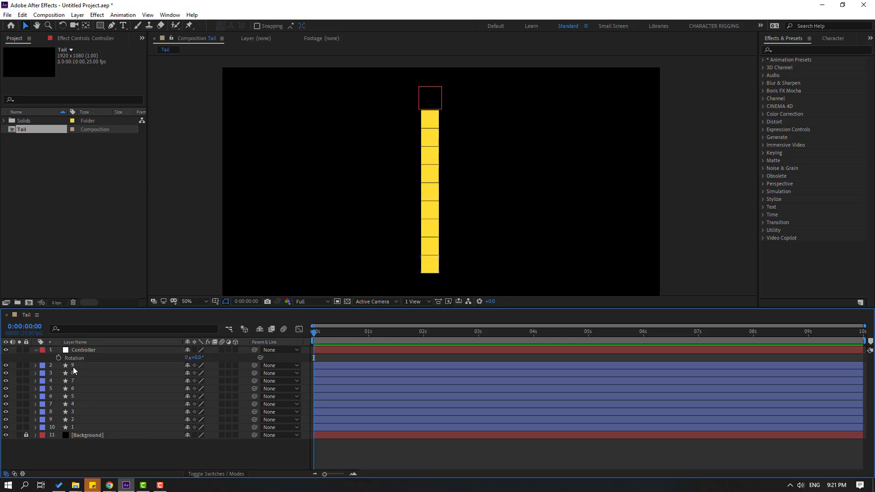
- Parent squares 9, 8, 7, 6 and 5 each to the square numbered below it
{"action": "left_click", "coordinate": [76, 366]}
{"action": "left_click_drag", "start_coordinate": [254, 365], "coordinate": [74, 374]}
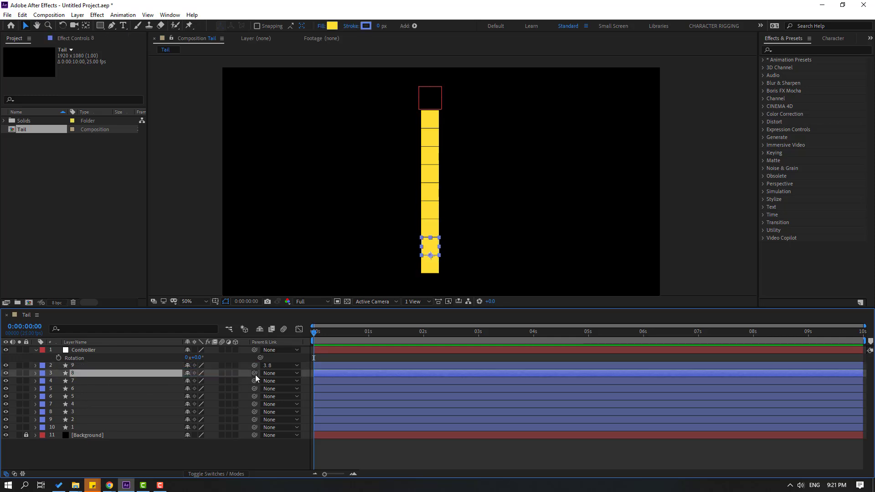
{"action": "left_click_drag", "start_coordinate": [254, 373], "coordinate": [81, 384]}
{"action": "left_click", "coordinate": [80, 382]}
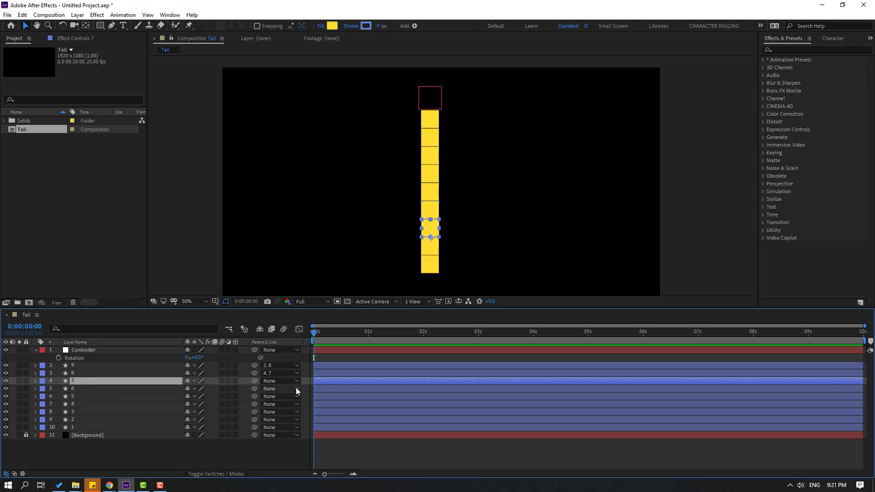
{"action": "left_click_drag", "start_coordinate": [254, 381], "coordinate": [91, 389]}
{"action": "left_click", "coordinate": [91, 389]}
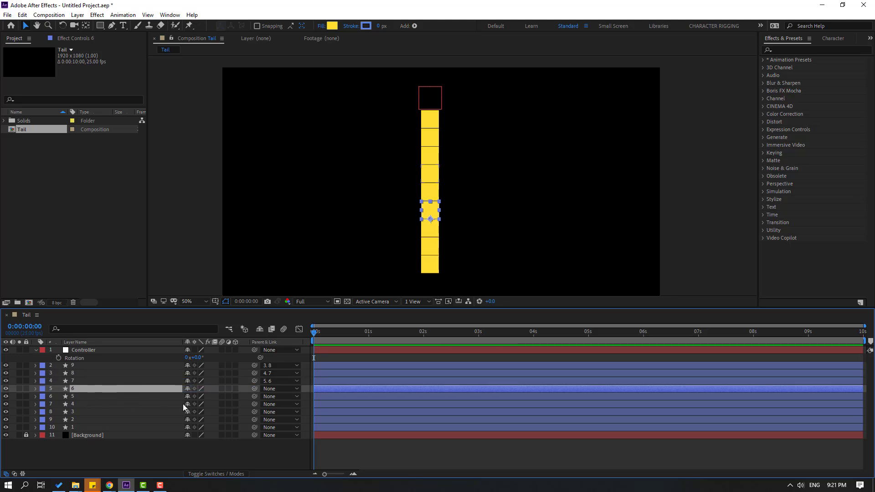
{"action": "left_click_drag", "start_coordinate": [254, 389], "coordinate": [72, 396]}
{"action": "left_click", "coordinate": [72, 397]}
{"action": "left_click_drag", "start_coordinate": [255, 398], "coordinate": [97, 404]}
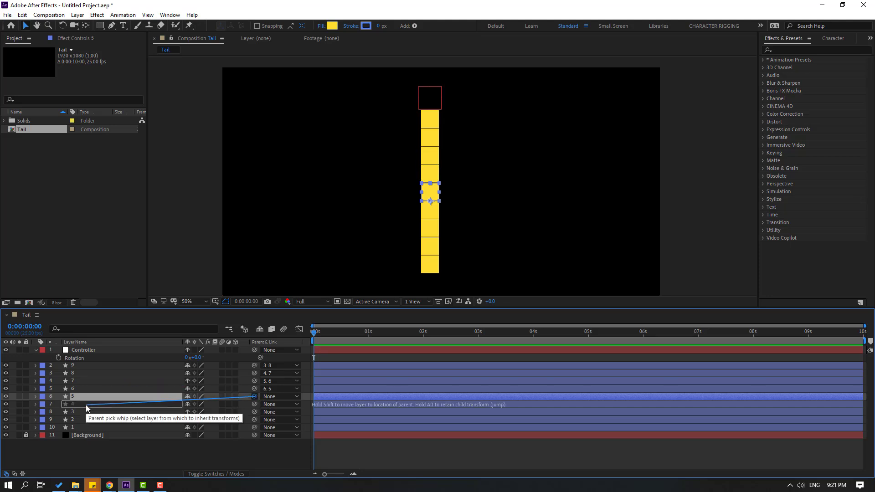
- Parent square 4 to square 3, square 3 to 2, and square 2 to 1
{"action": "left_click", "coordinate": [97, 405]}
{"action": "left_click_drag", "start_coordinate": [251, 405], "coordinate": [80, 412]}
{"action": "left_click", "coordinate": [121, 415]}
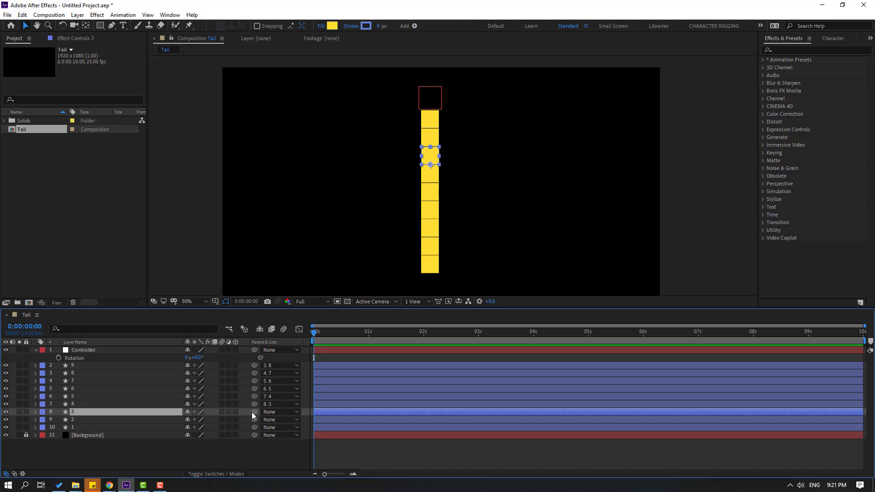
{"action": "left_click_drag", "start_coordinate": [252, 412], "coordinate": [81, 420]}
{"action": "left_click", "coordinate": [80, 418]}
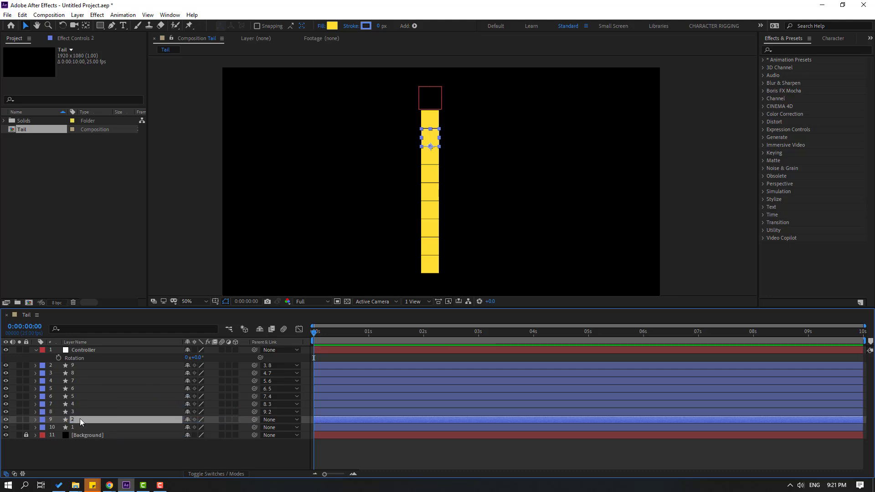
{"action": "left_click_drag", "start_coordinate": [255, 420], "coordinate": [72, 427]}
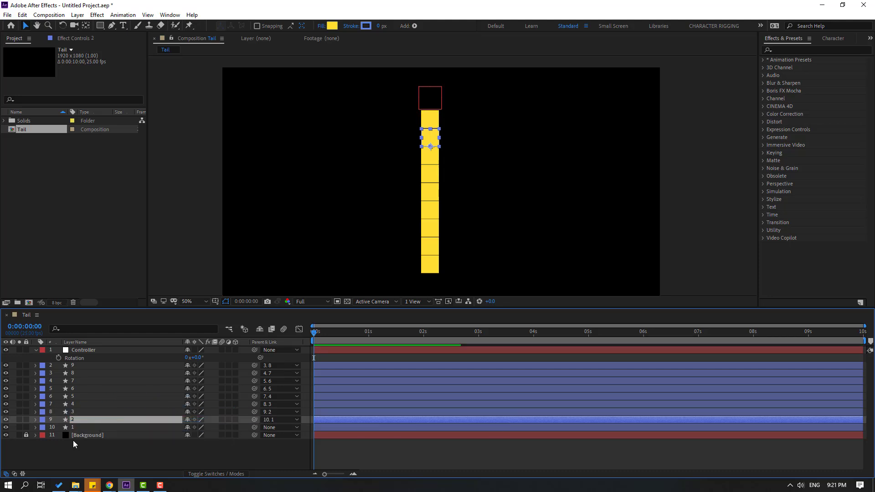
- Parent square 1 to Controller and rotate Controller to about -15° to test the curl
{"action": "left_click", "coordinate": [76, 428]}
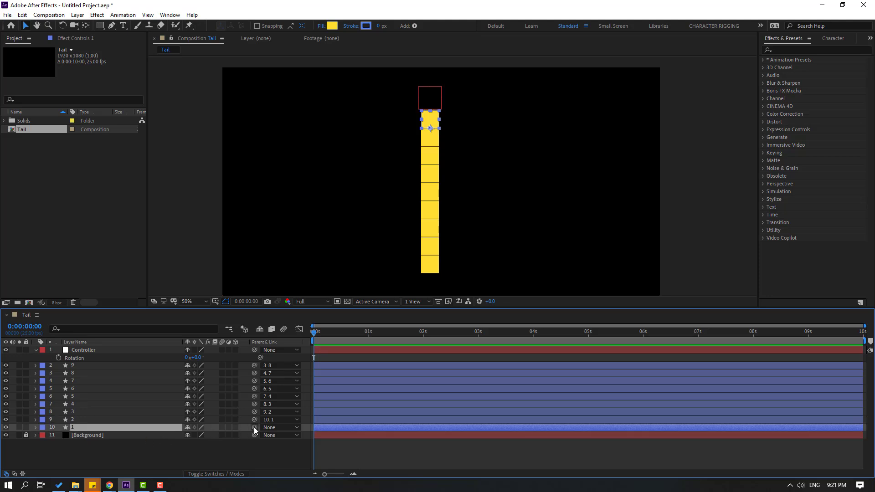
{"action": "left_click_drag", "start_coordinate": [254, 428], "coordinate": [88, 353]}
{"action": "left_click", "coordinate": [103, 458]}
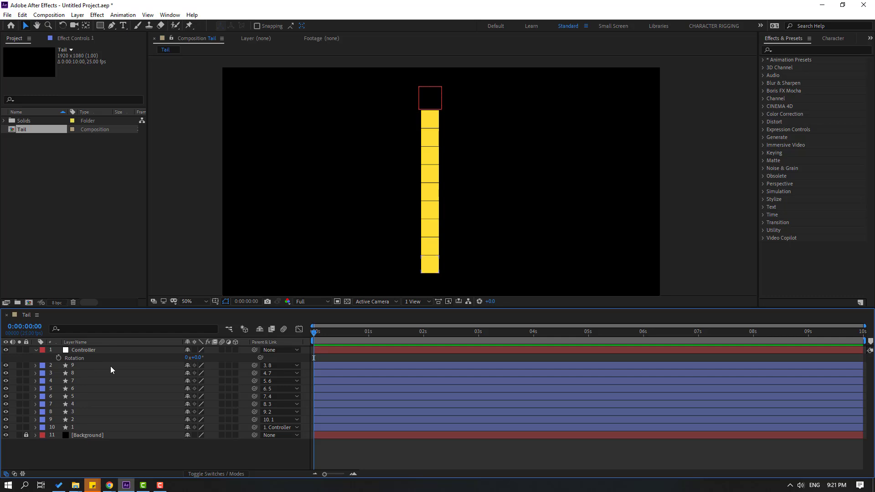
{"action": "left_click_drag", "start_coordinate": [201, 360], "coordinate": [221, 371]}
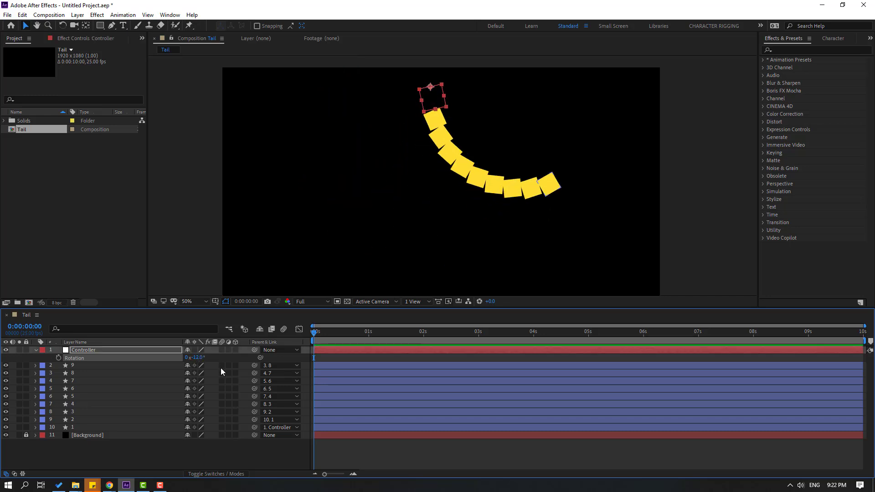
- Undo the test rotation so the Controller's Rotation returns to 0°
{"action": "key", "text": "ctrl+z"}
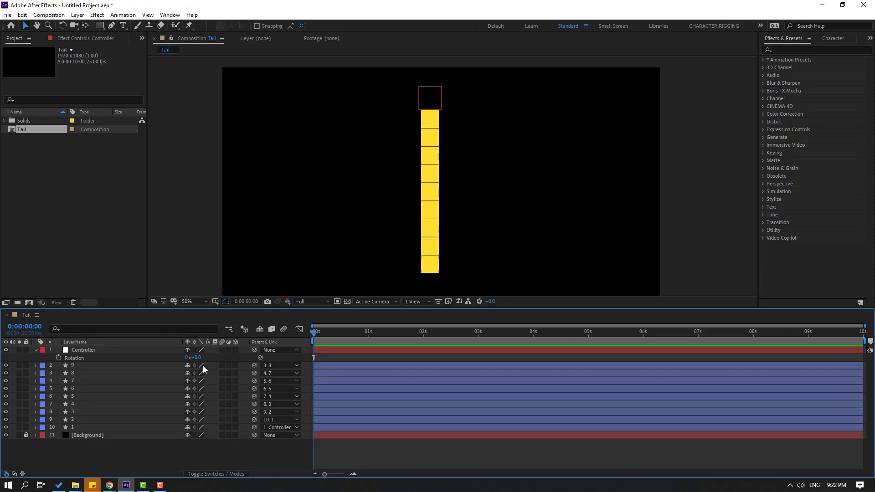
- Add a Controller Rotation keyframe at 0 seconds with a value of -20°
{"action": "left_click", "coordinate": [59, 358]}
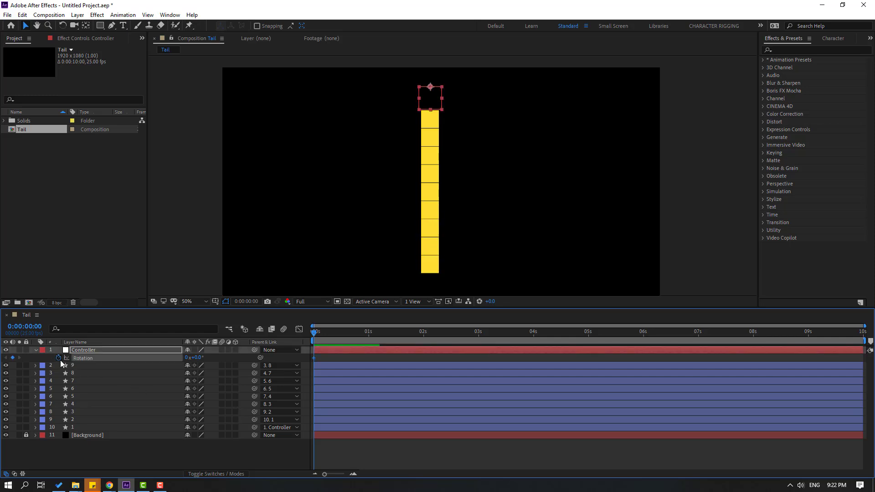
{"action": "left_click", "coordinate": [198, 359]}
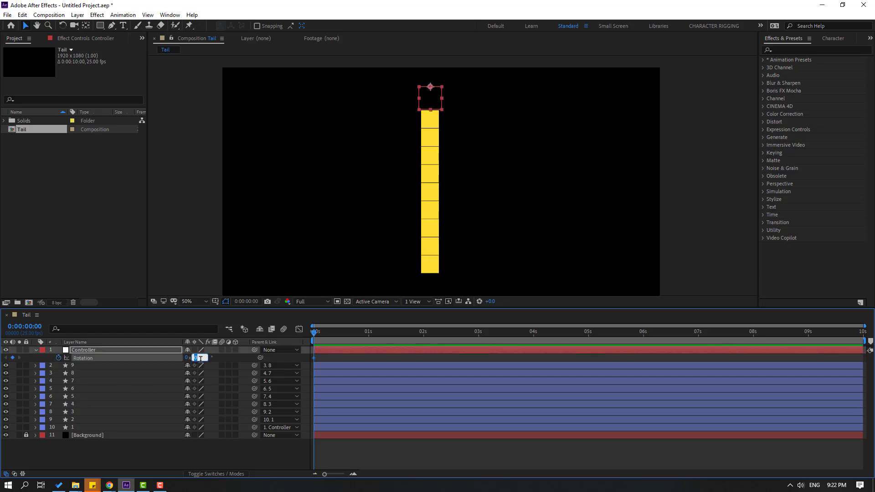
{"action": "type", "text": "-20"}
{"action": "key", "text": "Return"}
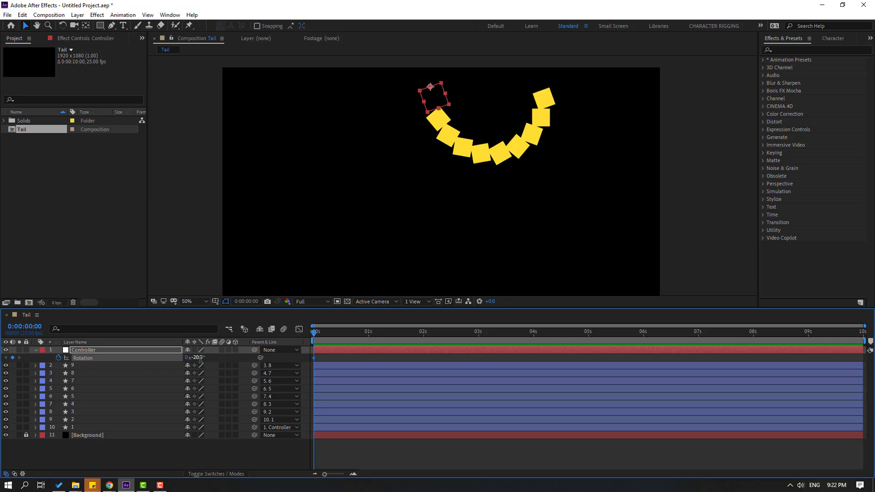
- Change the opening keyframe to +20°, play the animation, and return the playhead to the start
{"action": "left_click", "coordinate": [200, 359]}
{"action": "left_click", "coordinate": [200, 359]}
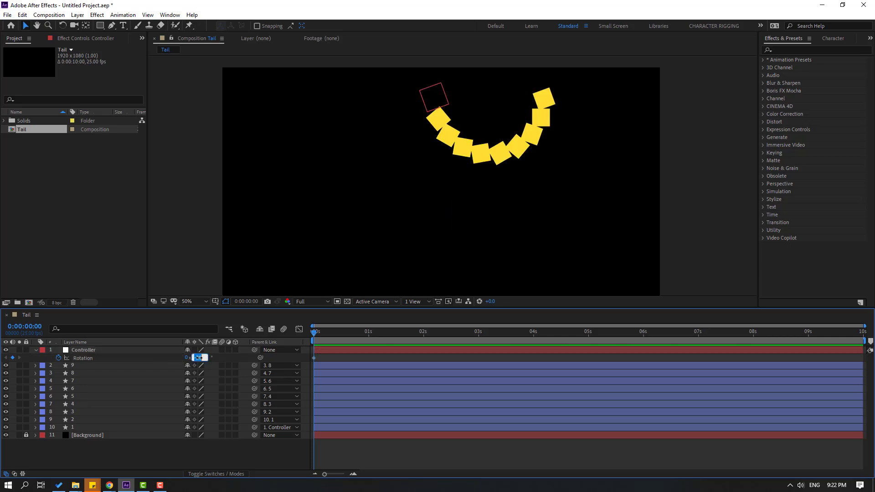
{"action": "left_click_drag", "start_coordinate": [200, 358], "coordinate": [223, 358]}
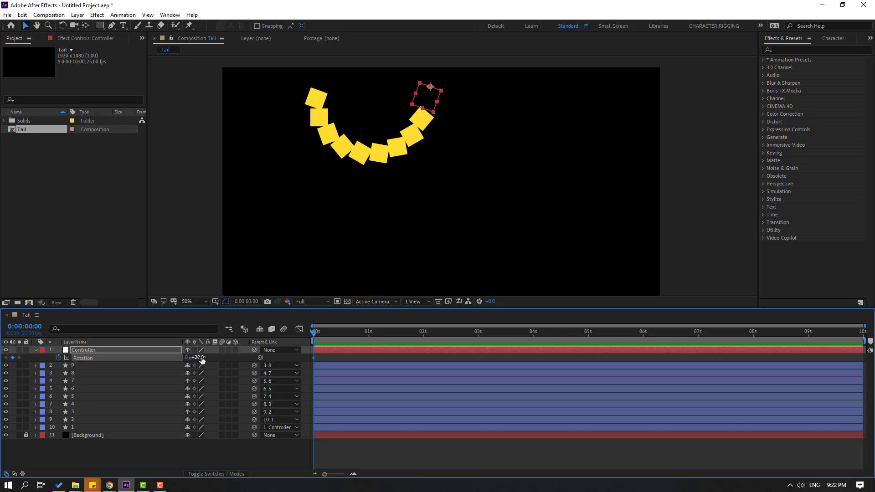
{"action": "key", "text": "space"}
{"action": "left_click_drag", "start_coordinate": [331, 337], "coordinate": [305, 338]}
- Set Controller Rotation keyframes at -10° at 0:10 and +5° at 0:20
{"action": "left_click", "coordinate": [246, 302]}
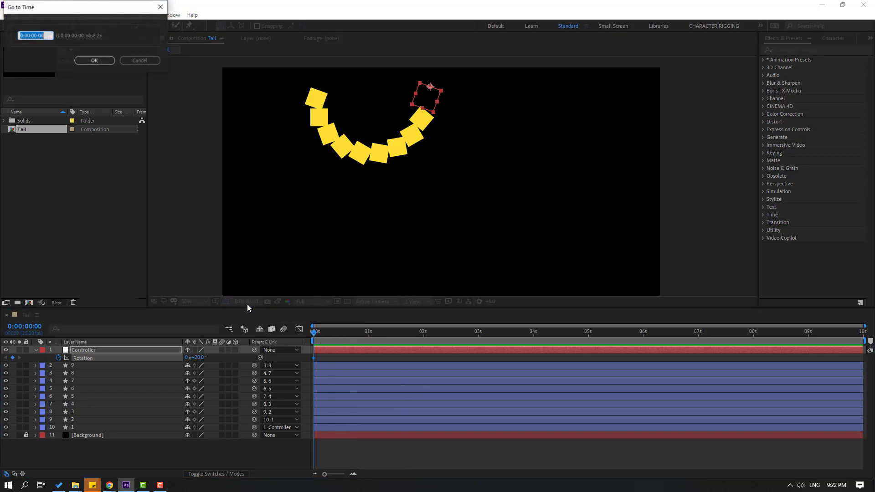
{"action": "type", "text": "+"}
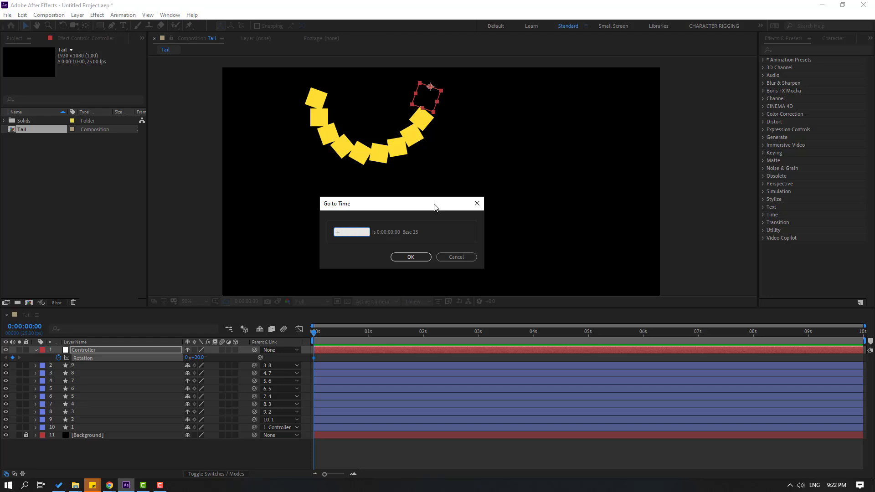
{"action": "type", "text": "10"}
{"action": "left_click", "coordinate": [406, 258]}
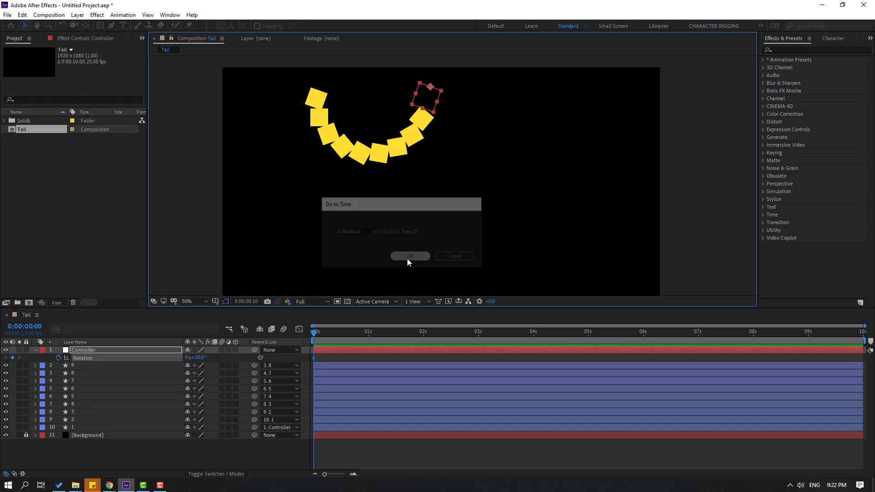
{"action": "left_click", "coordinate": [199, 358]}
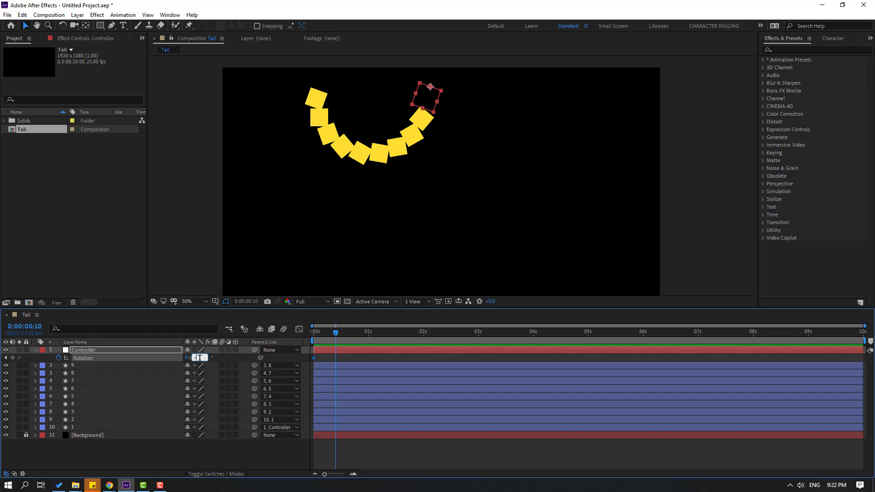
{"action": "type", "text": "-10"}
{"action": "key", "text": "Return"}
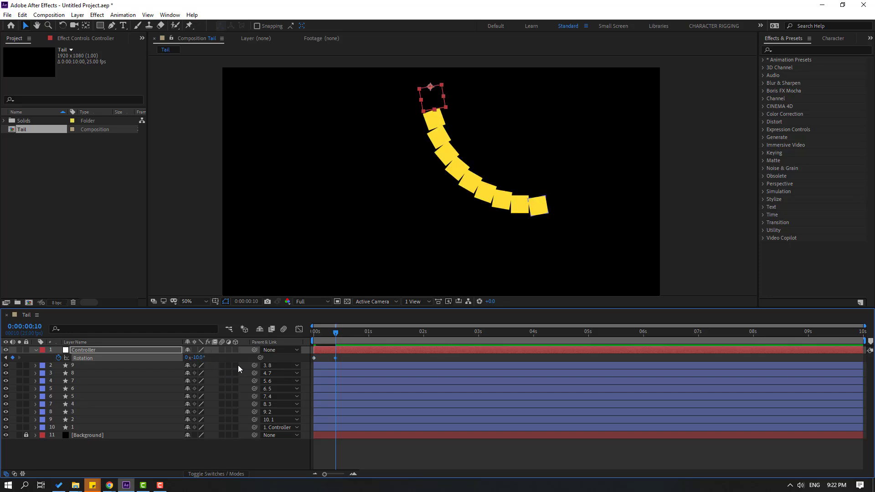
{"action": "key", "text": "shift+Page_Down"}
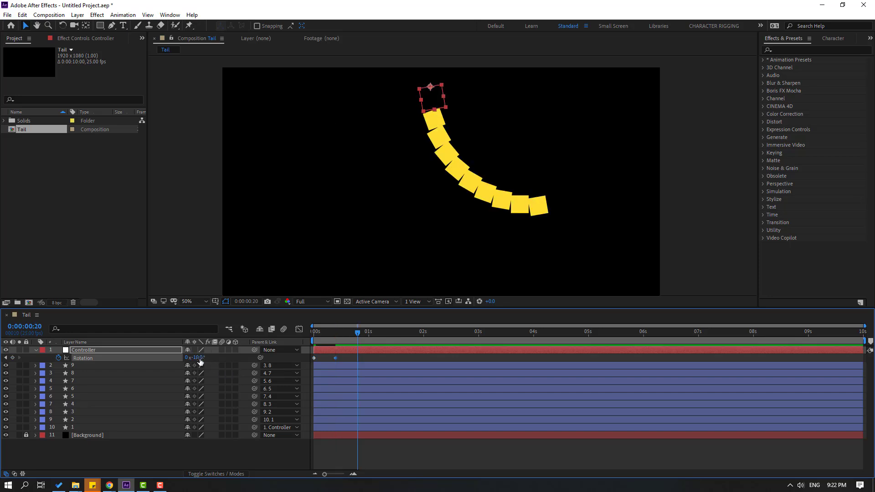
{"action": "left_click", "coordinate": [200, 358]}
{"action": "type", "text": "5"}
{"action": "key", "text": "Return"}
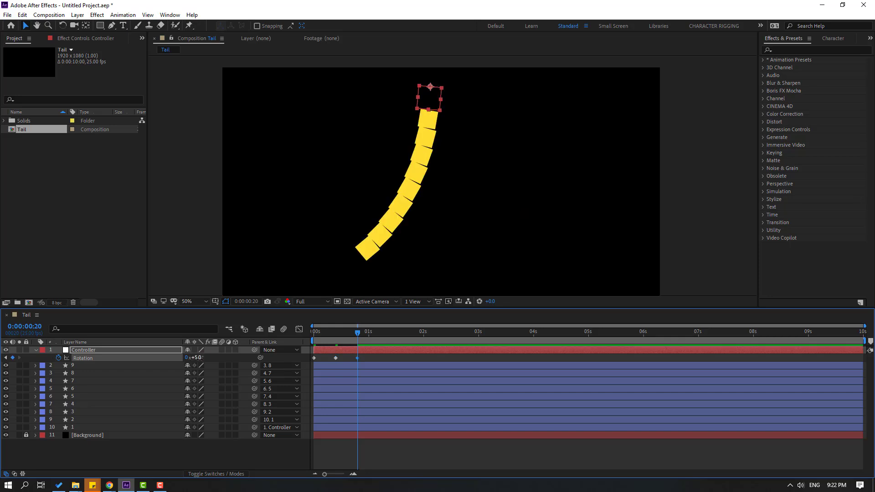
- Add Rotation keyframes of -2.5° at 1:05, +1.5° at 1:15 and -0.1° at 2:00
{"action": "key", "text": "shift+Page_Down"}
{"action": "left_click", "coordinate": [200, 358]}
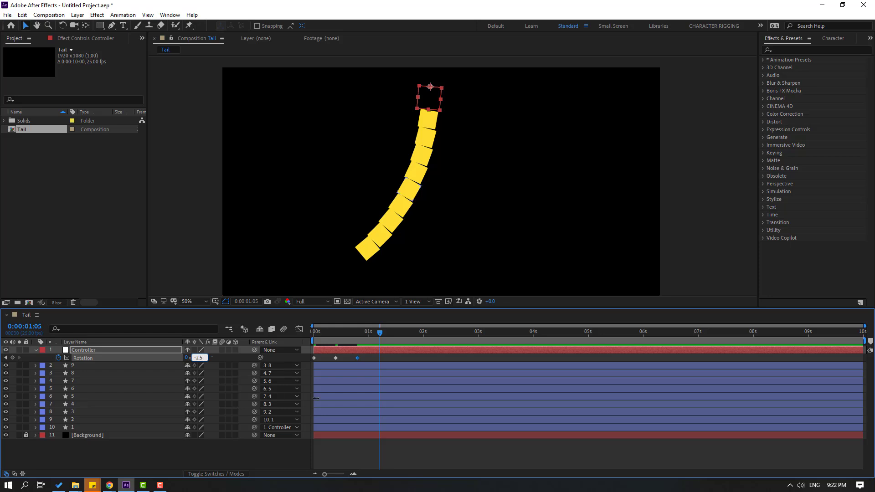
{"action": "key", "text": "Return"}
{"action": "key", "text": "shift+Page_Down"}
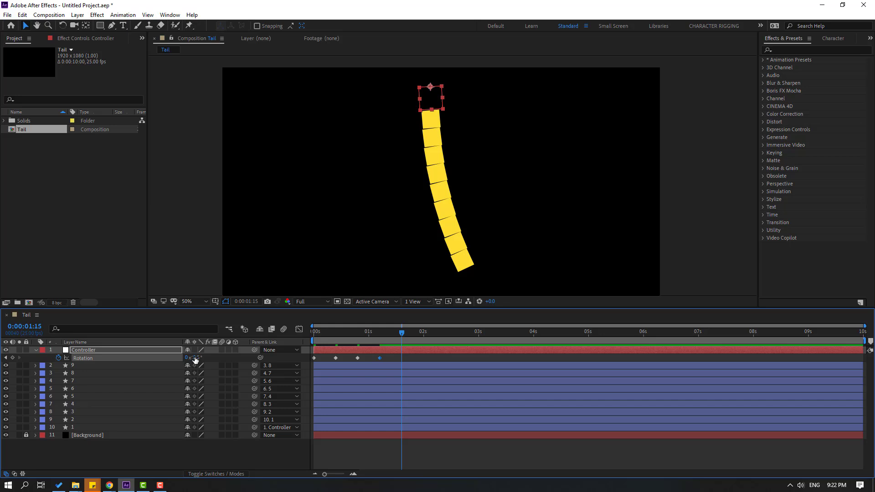
{"action": "left_click", "coordinate": [195, 358]}
{"action": "type", "text": "1.5"}
{"action": "key", "text": "Return"}
{"action": "key", "text": "shift+Page_Down"}
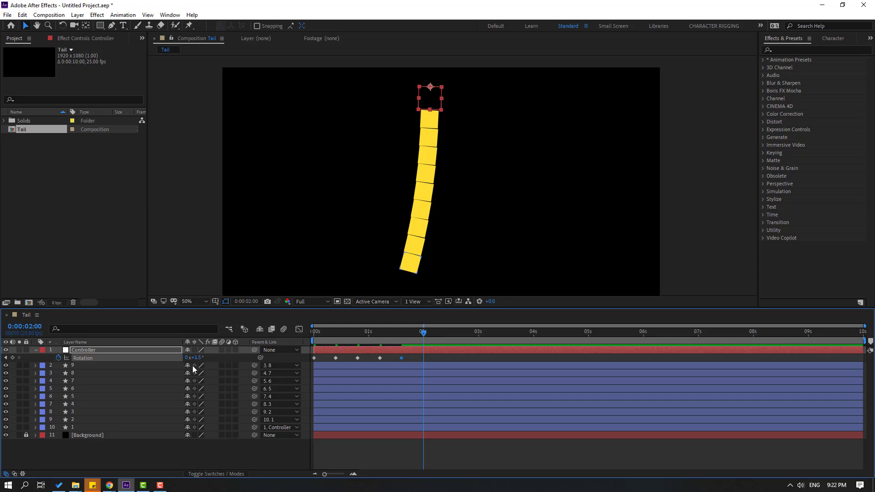
{"action": "left_click", "coordinate": [196, 358]}
{"action": "type", "text": "-0.1"}
{"action": "key", "text": "Return"}
- Add keyframes of 0.5° at 2:10 and 0° at 2:20, then select all the rotation keyframes
{"action": "key", "text": "shift+Page_Down"}
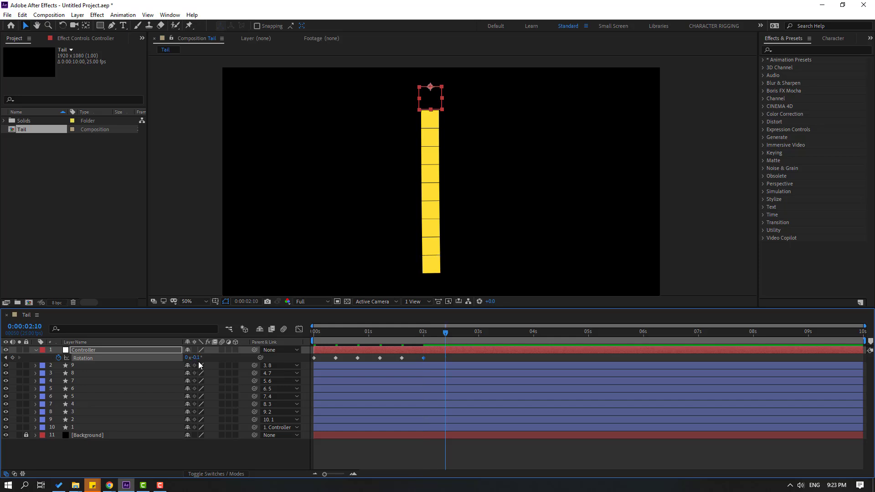
{"action": "left_click", "coordinate": [197, 358]}
{"action": "type", "text": "0"}
{"action": "key", "text": "Return"}
{"action": "key", "text": "shift+Page_Down"}
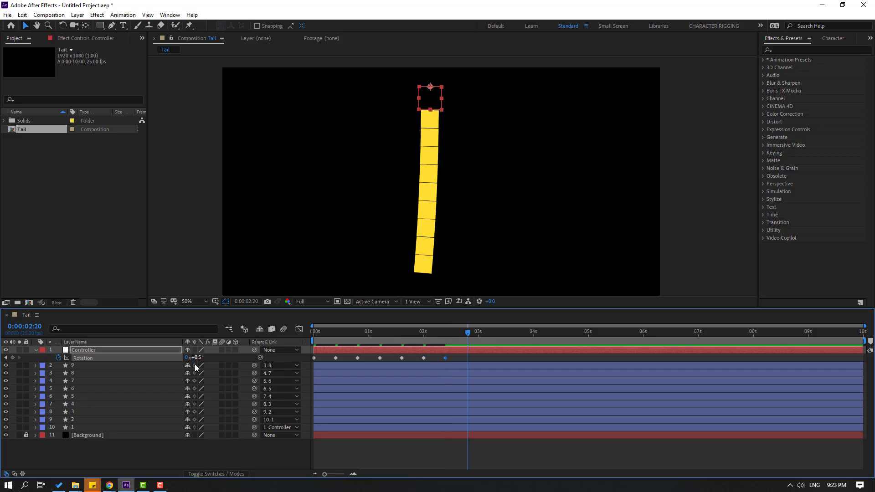
{"action": "left_click", "coordinate": [196, 358]}
{"action": "type", "text": "0"}
{"action": "key", "text": "Return"}
{"action": "left_click_drag", "start_coordinate": [502, 356], "coordinate": [314, 362]}
{"action": "right_click", "coordinate": [313, 358]}
- Apply Easy Ease to all selected Controller rotation keyframes and preview the swinging tail
{"action": "mouse_move", "coordinate": [343, 354]}
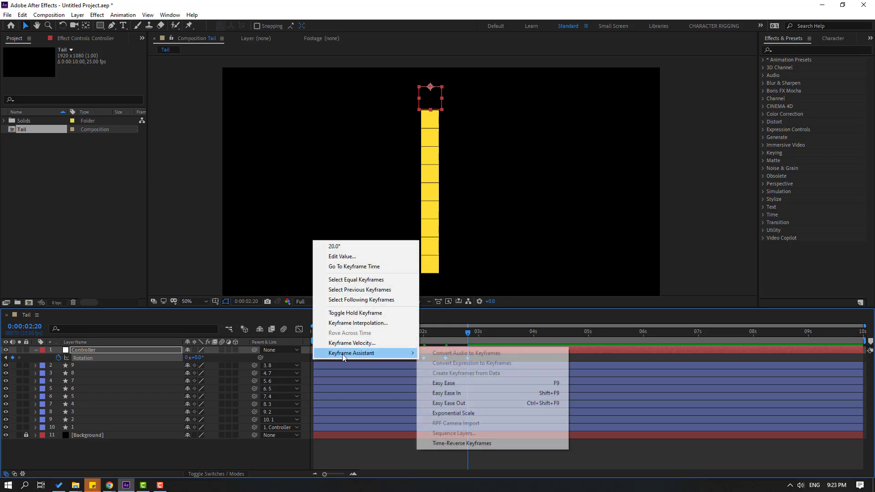
{"action": "left_click", "coordinate": [510, 385]}
{"action": "key", "text": "space"}
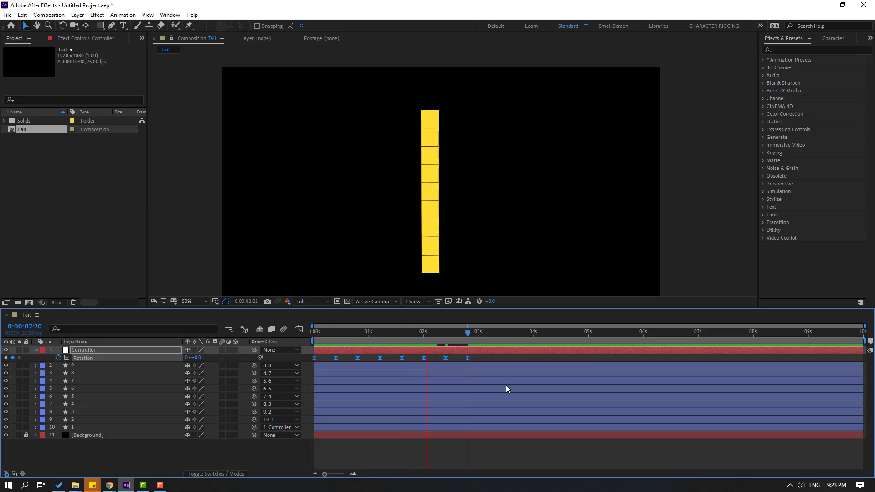
{"action": "key", "text": "space"}
{"action": "key", "text": "space"}
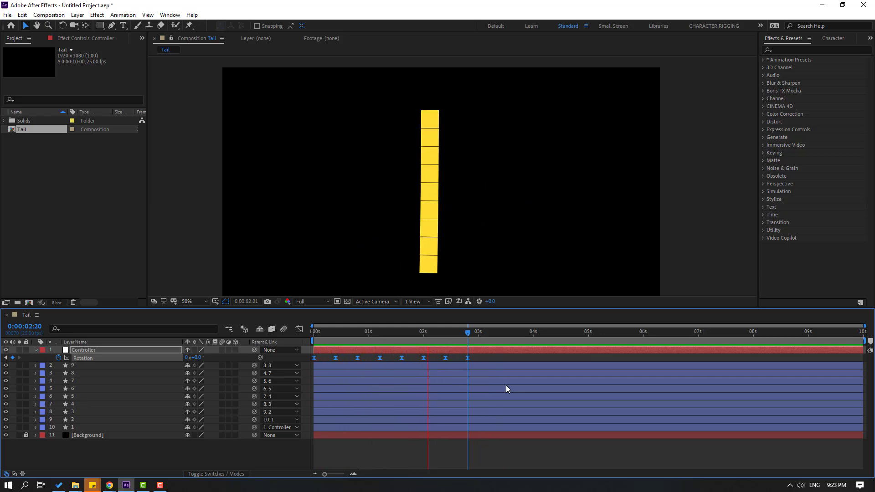
{"action": "key", "text": "space"}
- Make square layers 2–10 shy, hide them, then select Controller and preview the swing
{"action": "left_click", "coordinate": [76, 368]}
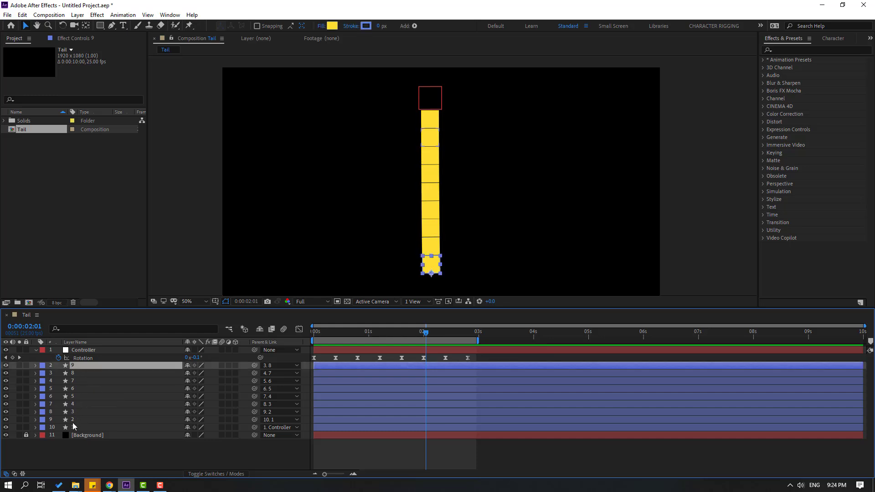
{"action": "left_click", "coordinate": [74, 427], "text": "shift"}
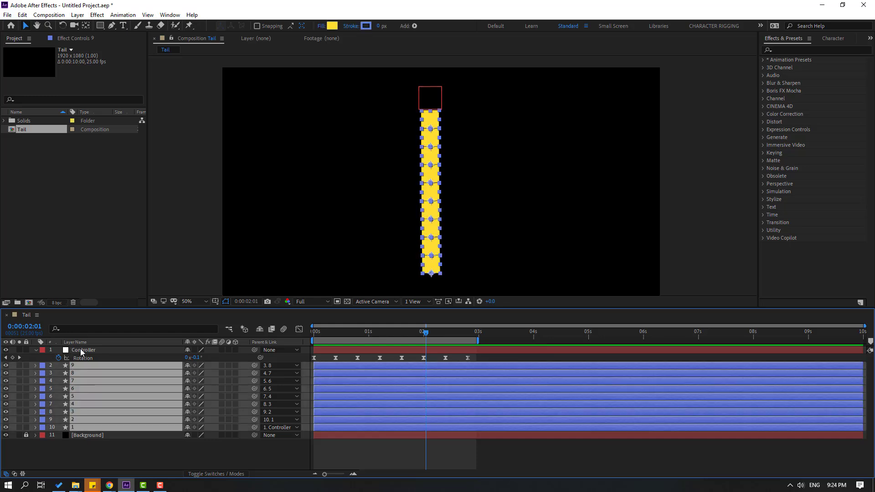
{"action": "left_click", "coordinate": [186, 367]}
{"action": "left_click", "coordinate": [259, 330]}
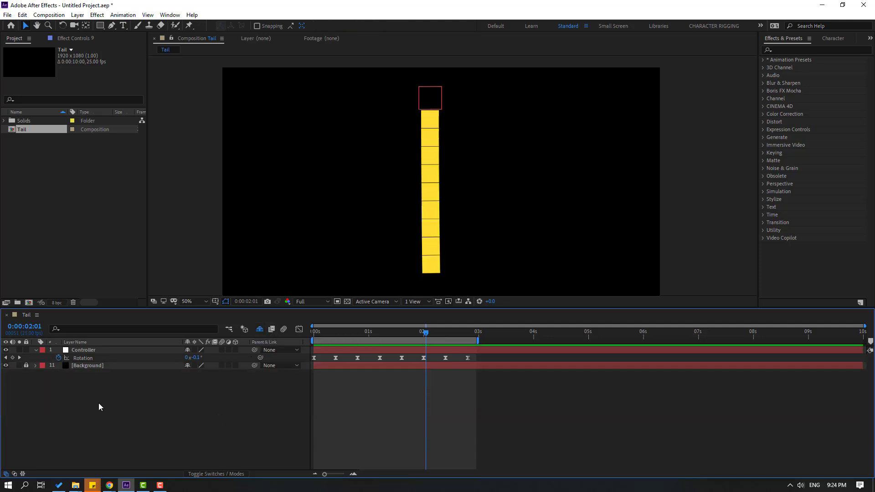
{"action": "left_click", "coordinate": [82, 351]}
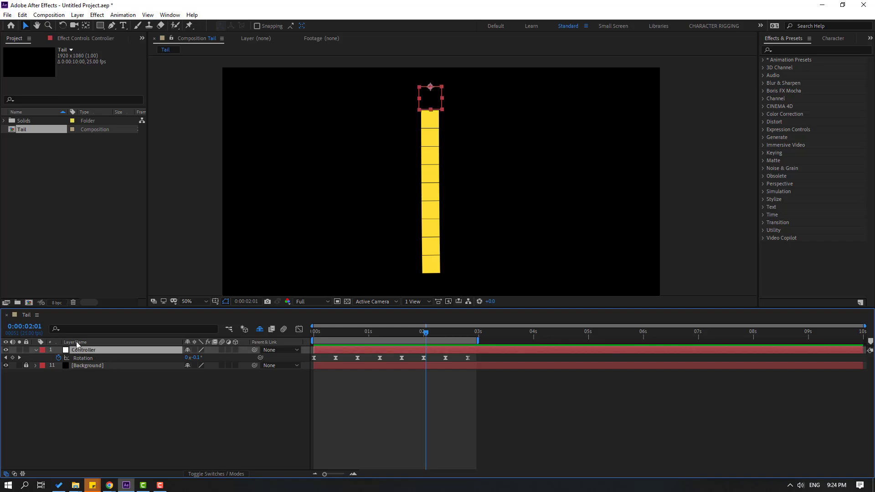
{"action": "key", "text": "space"}
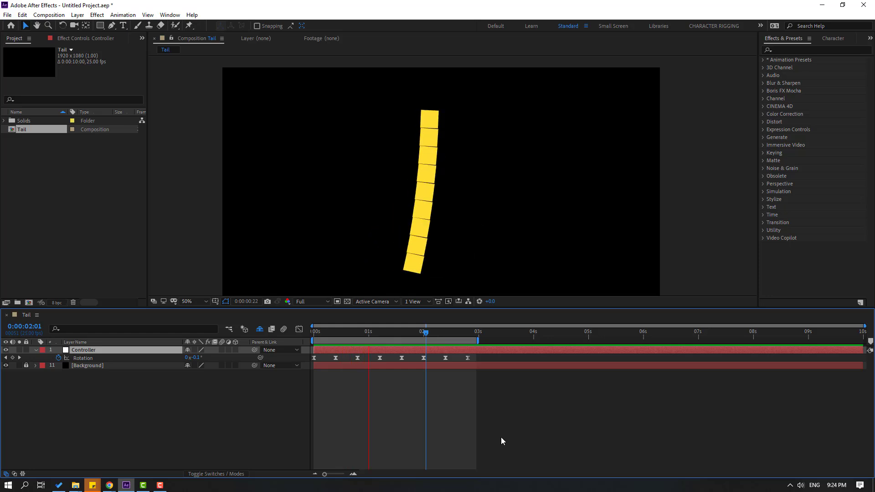